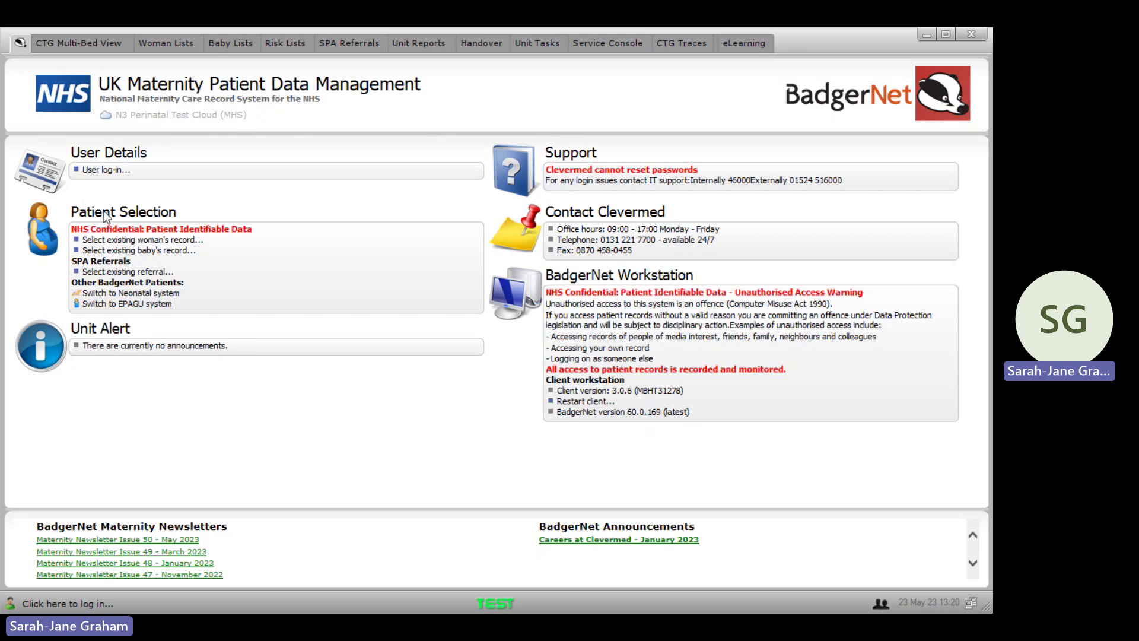
# Step: Log in to the N3 Perinatal Test Cloud with the user's username and password
pyautogui.click(93, 172)
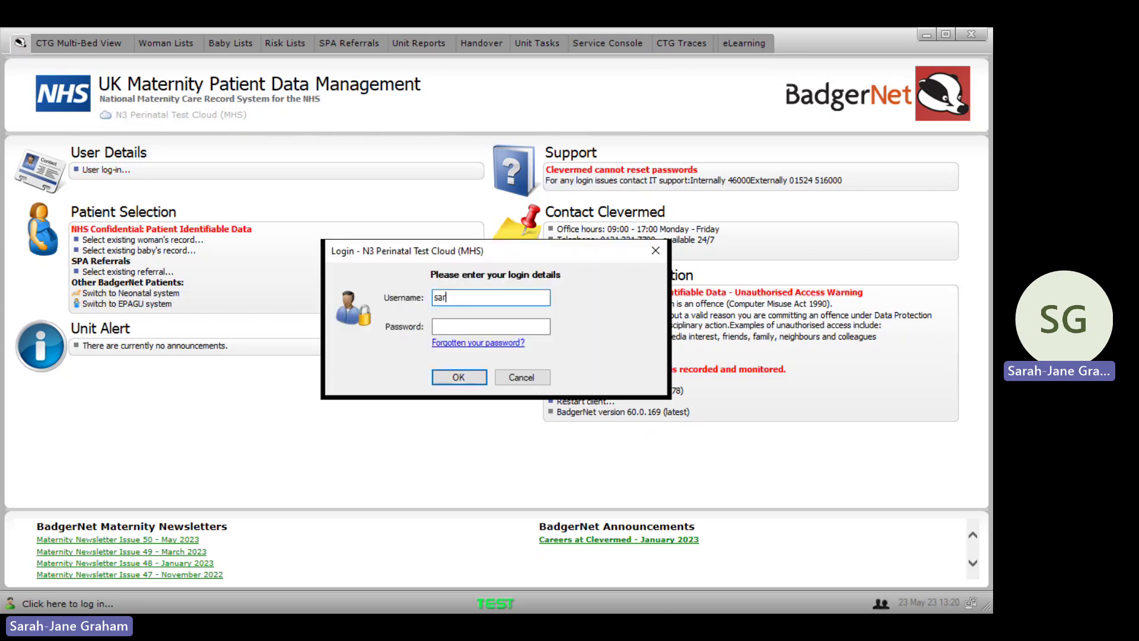
pyautogui.click(502, 326)
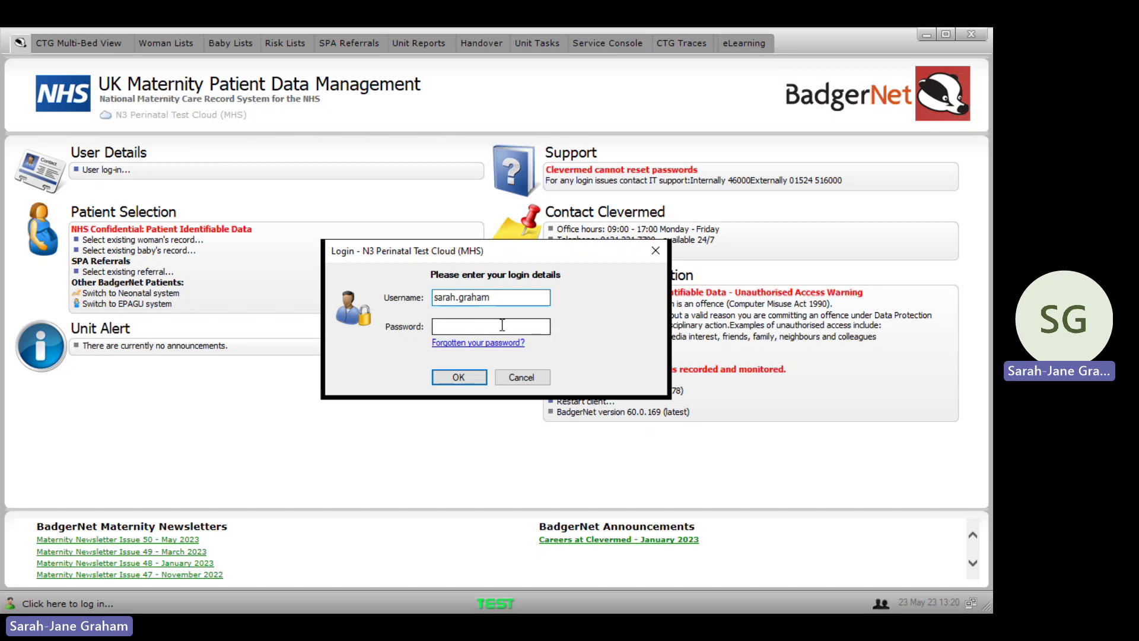
pyautogui.write('******')
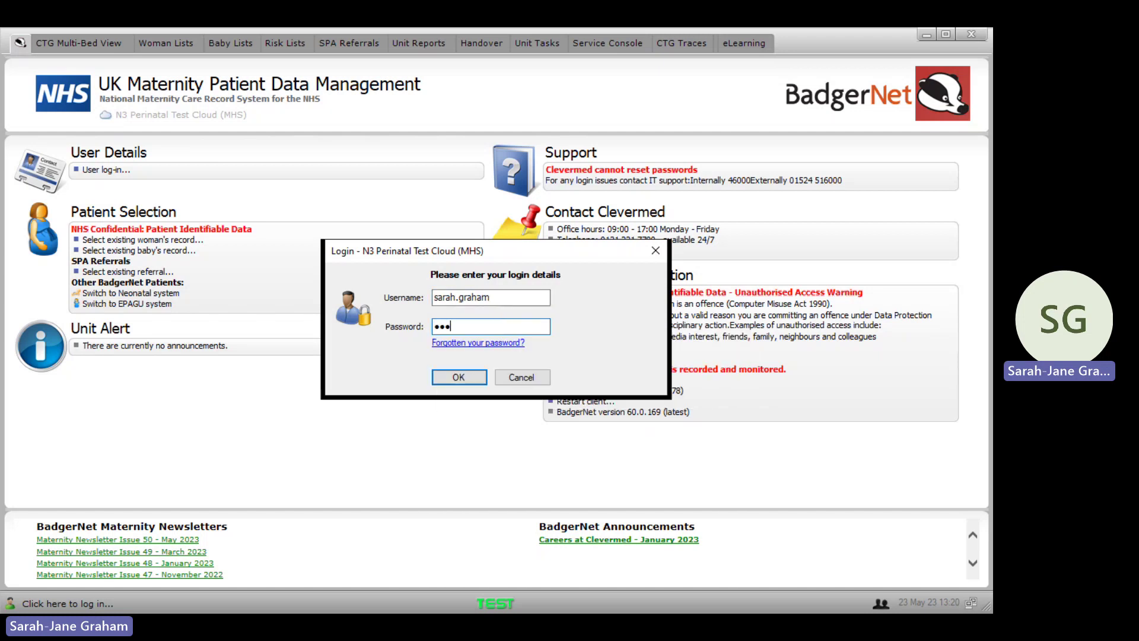
pyautogui.write('***')
pyautogui.press('Return')
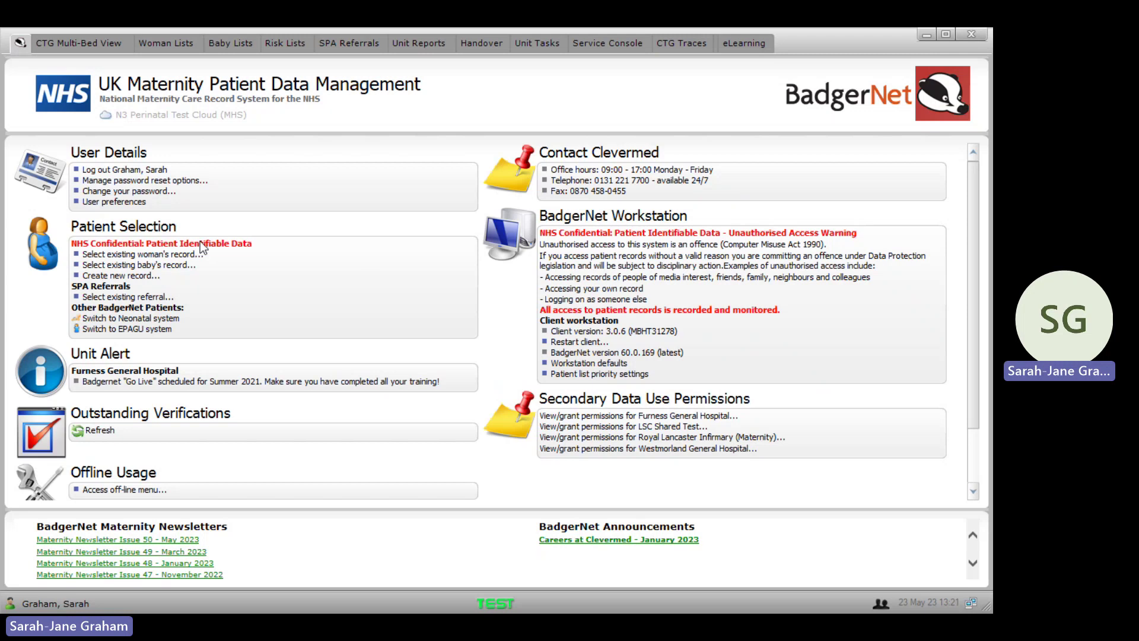
pyautogui.click(98, 181)
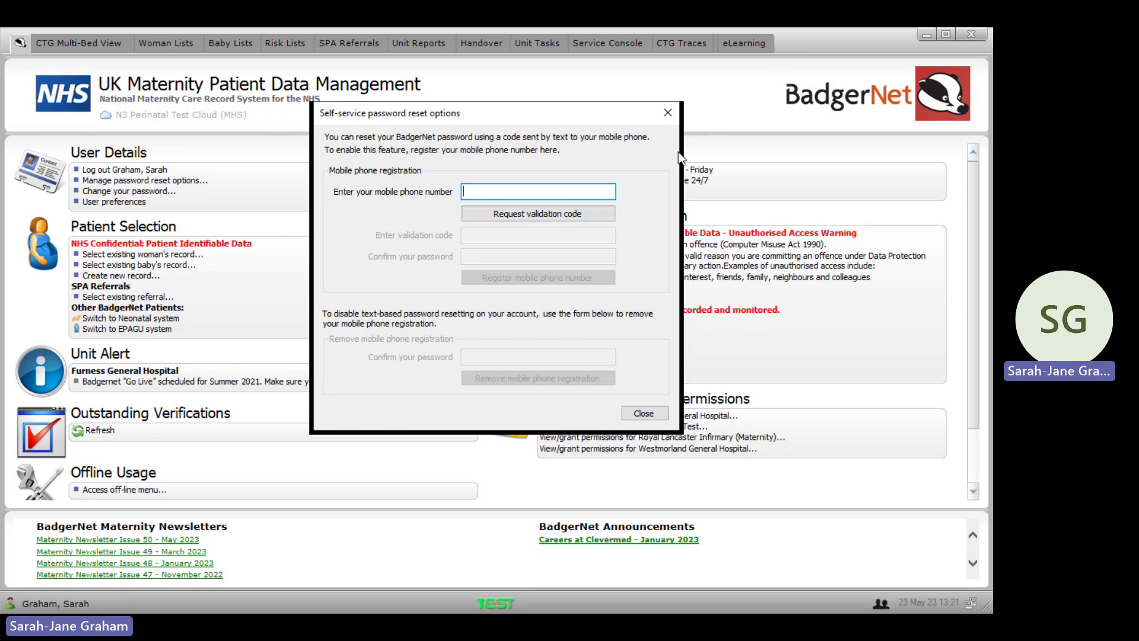
pyautogui.click(669, 123)
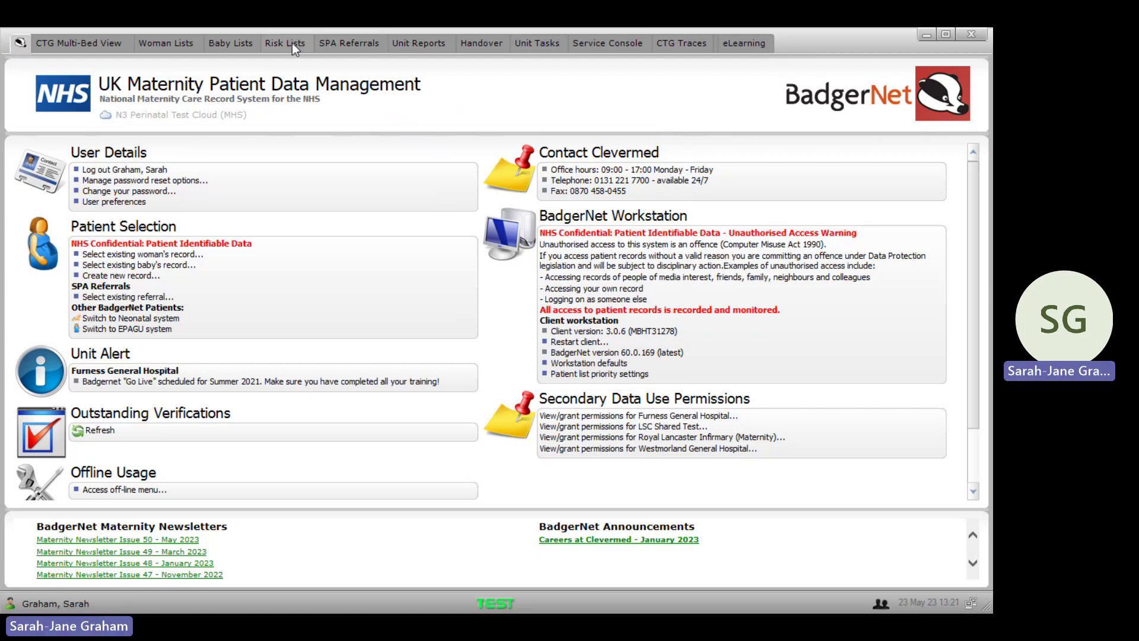
# Step: Search Open Episodes for 'test' and open the Recovery patient at 40+1 weeks' gestation
pyautogui.click(159, 45)
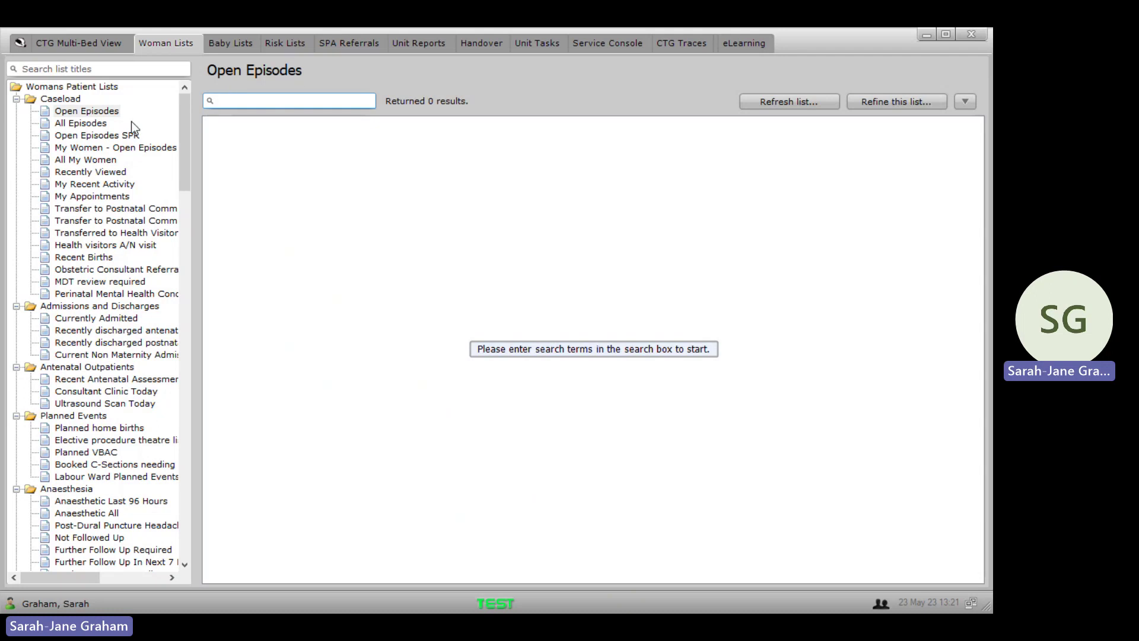
pyautogui.click(101, 122)
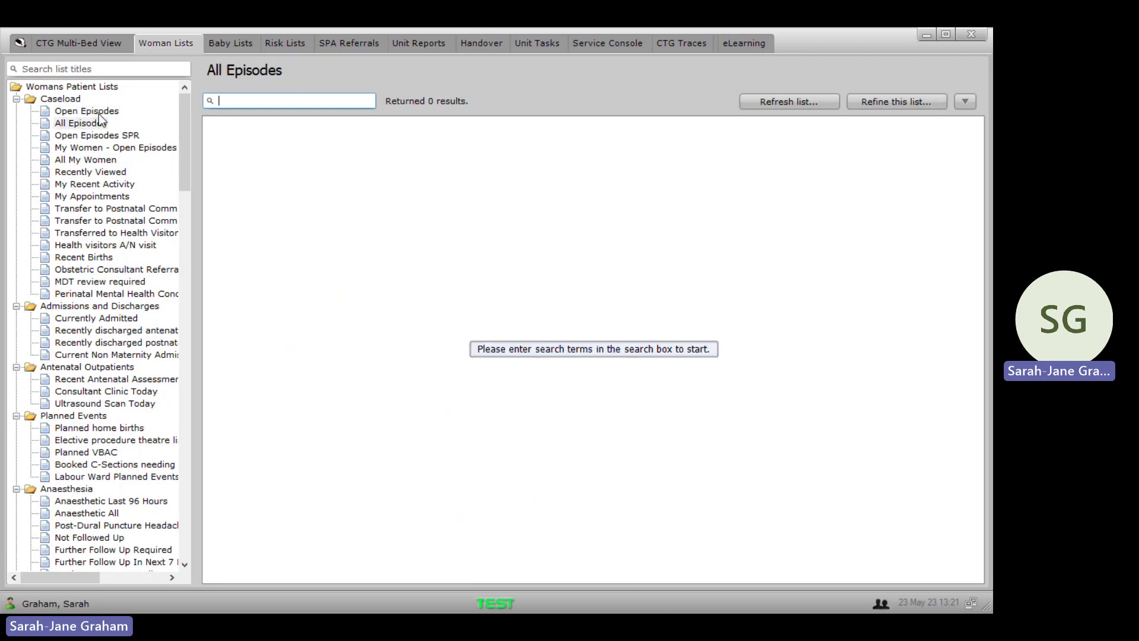
pyautogui.click(98, 114)
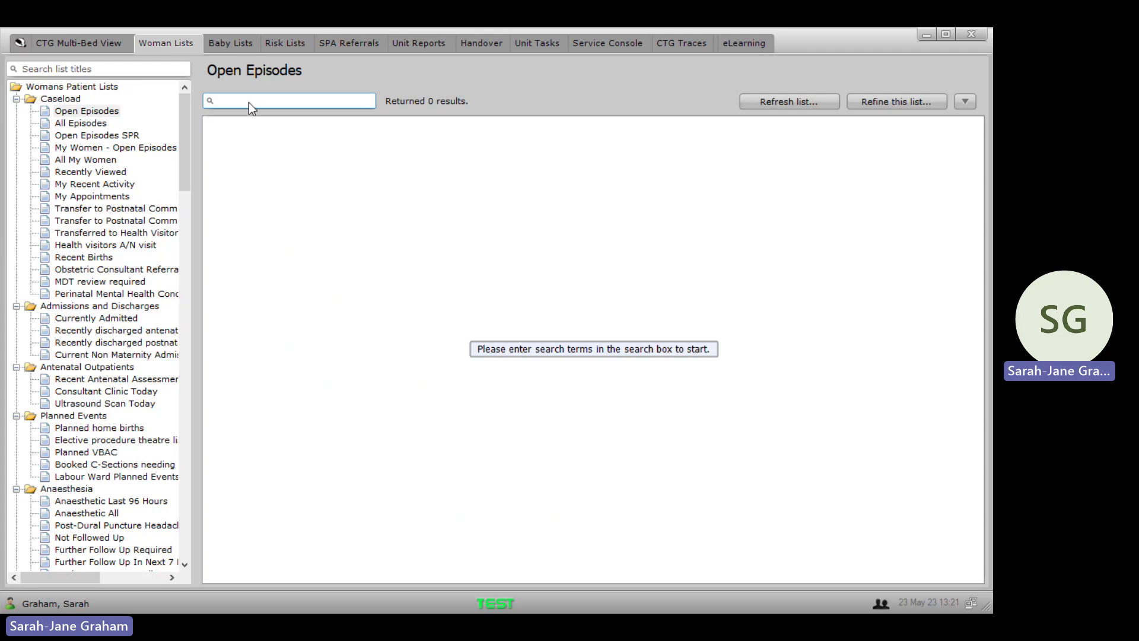
pyautogui.write('test')
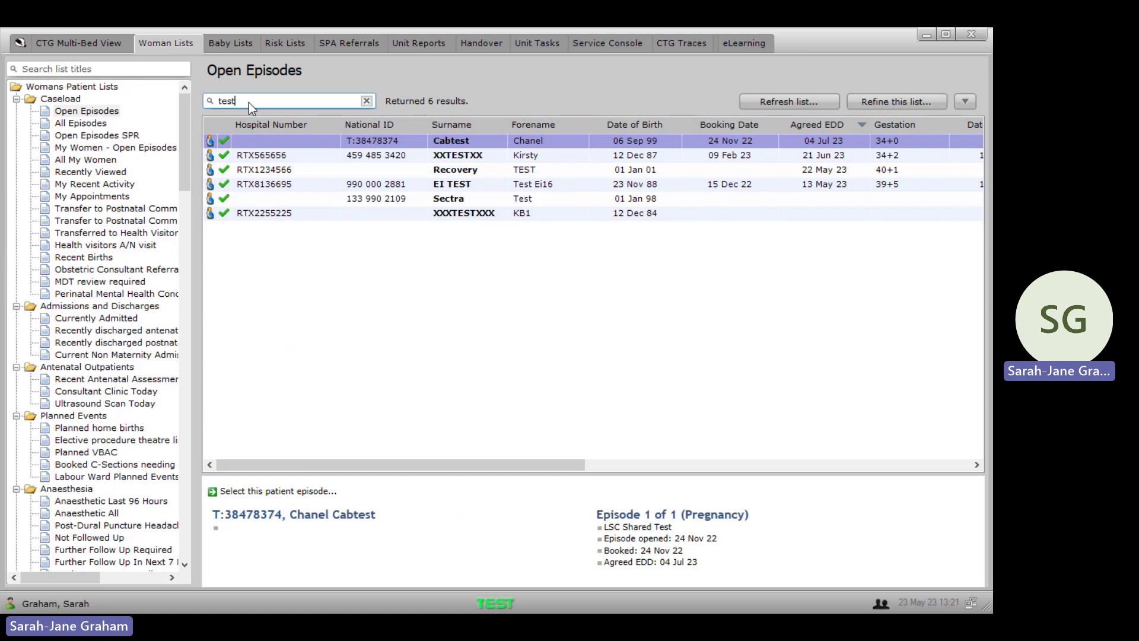
pyautogui.click(451, 172)
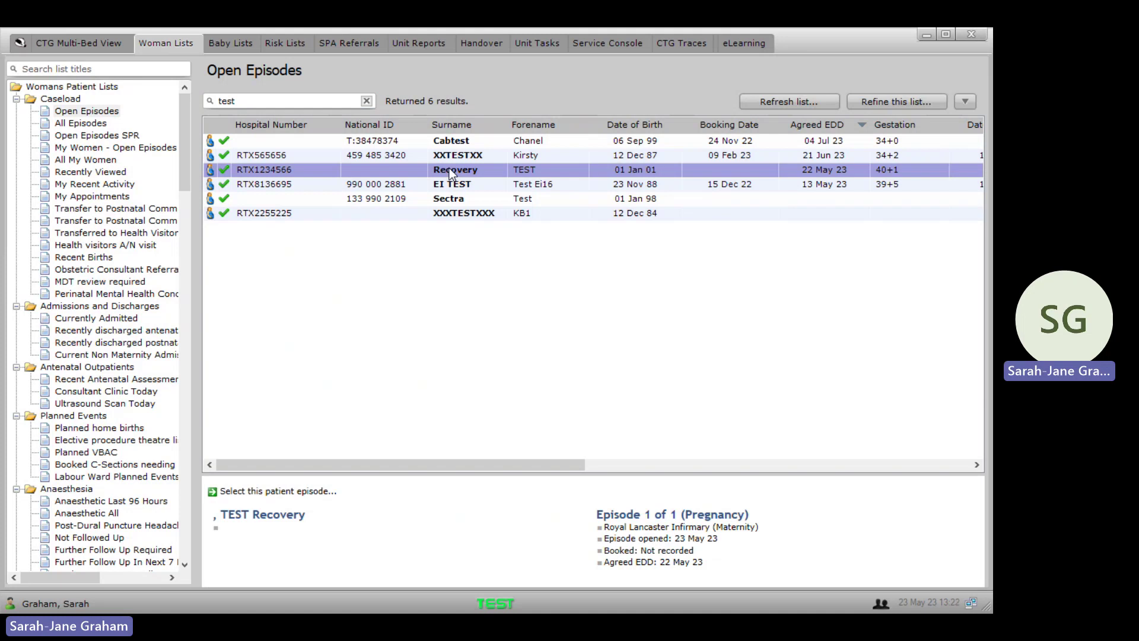
pyautogui.doubleClick(450, 169)
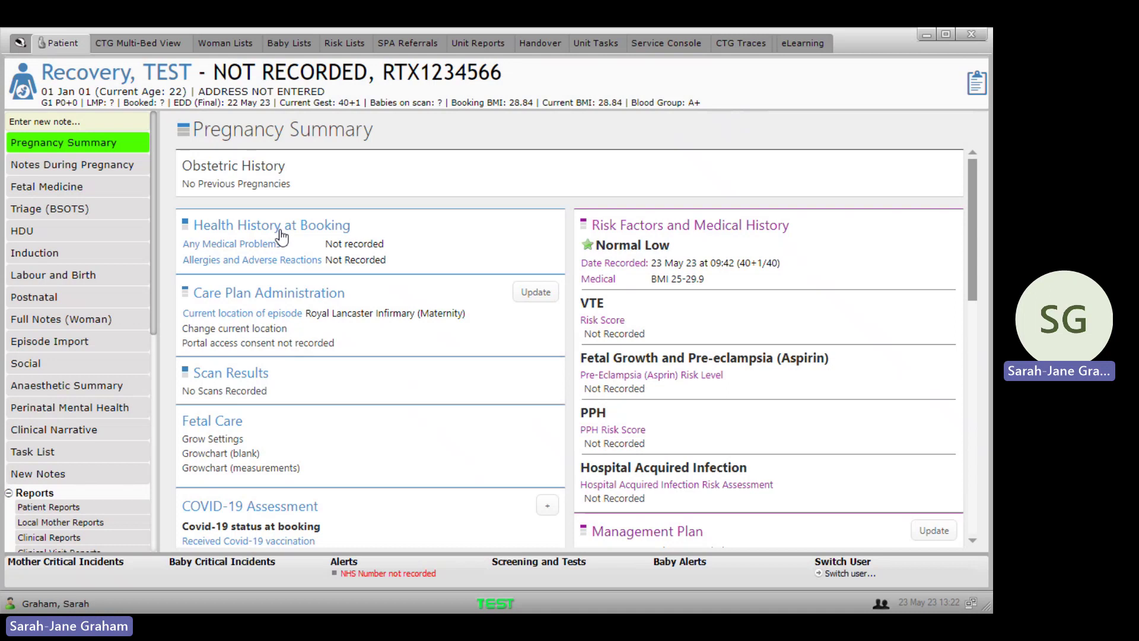
# Step: Scroll the record's left navigation down to the Charts entries
pyautogui.moveTo(152, 263); pyautogui.dragTo(154, 404)
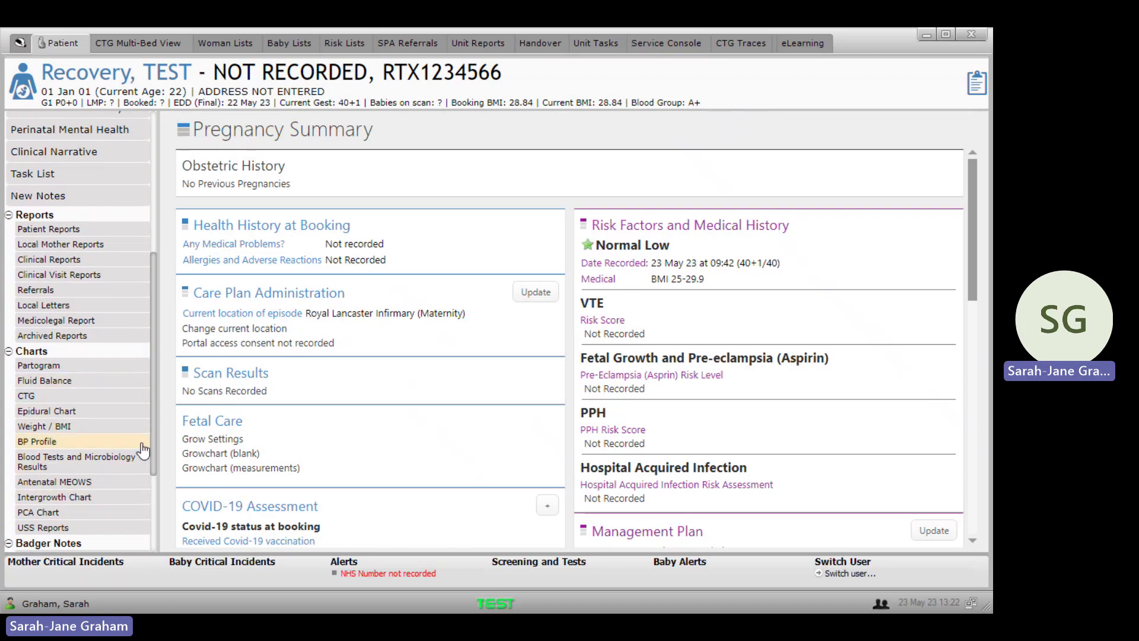
pyautogui.moveTo(152, 437); pyautogui.dragTo(151, 451)
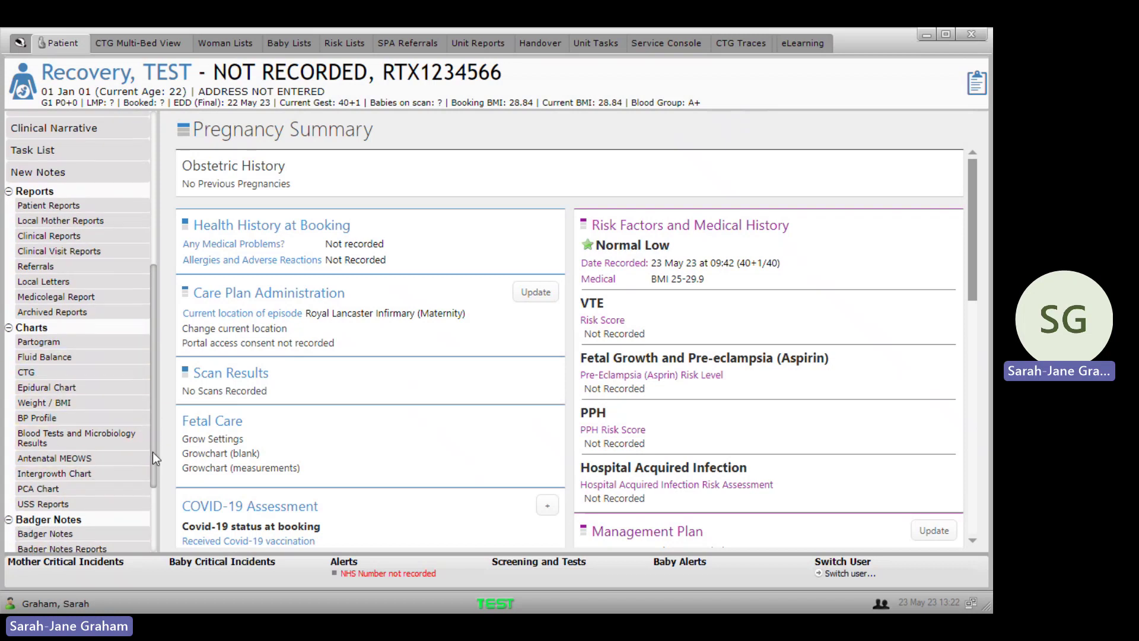
# Step: Open the Fluid Balance chart and check the existing infusions on its timeline
pyautogui.click(48, 352)
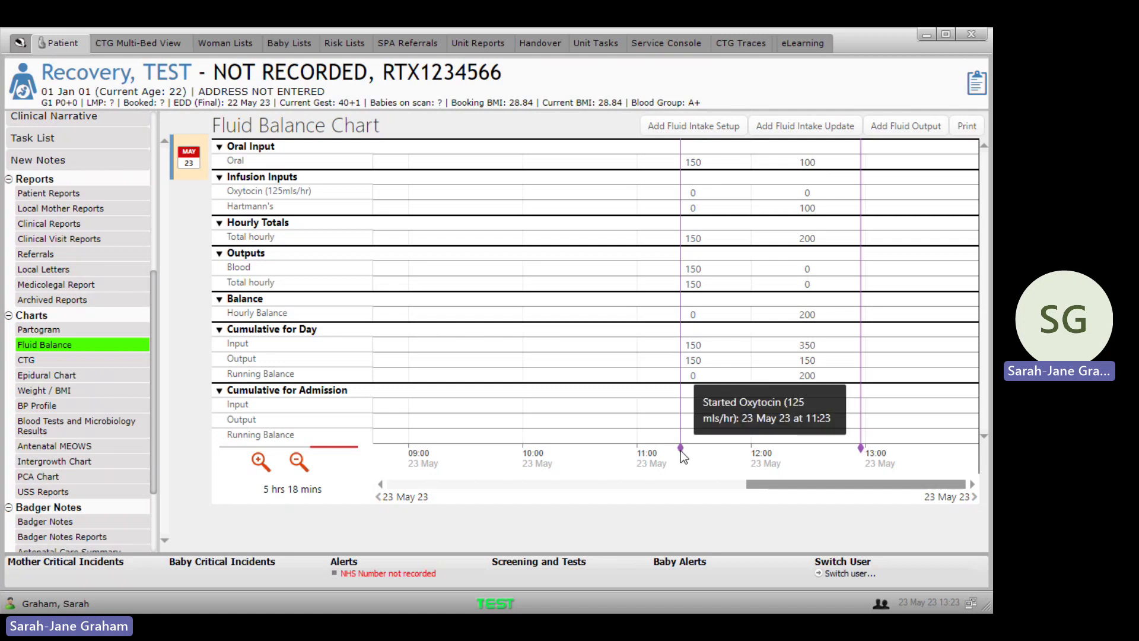
pyautogui.moveTo(681, 446)
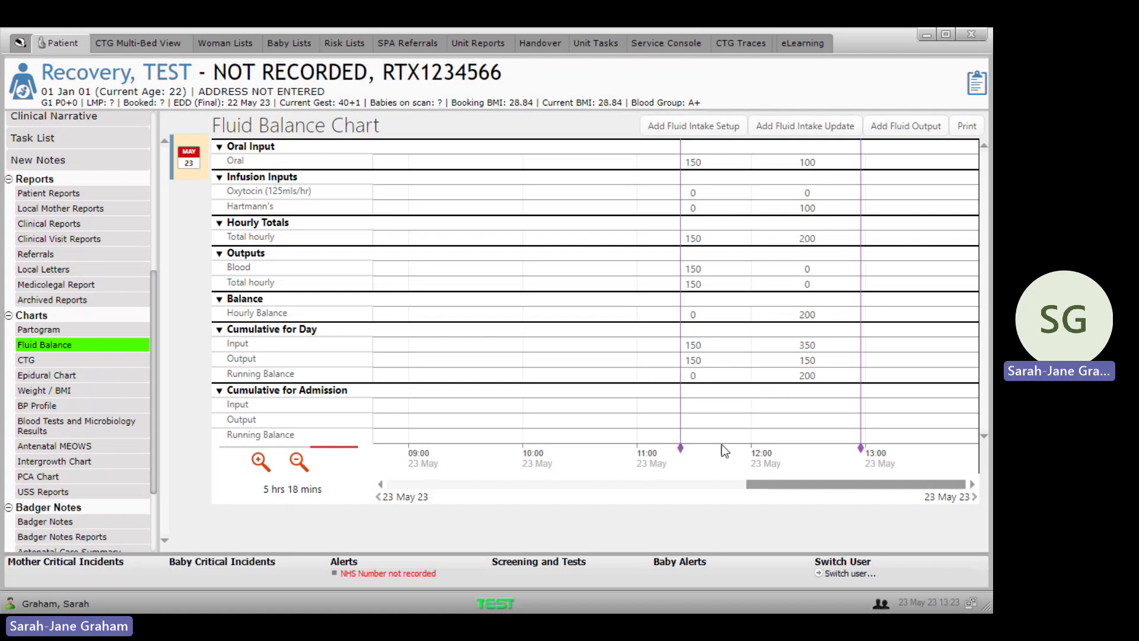
pyautogui.moveTo(862, 451)
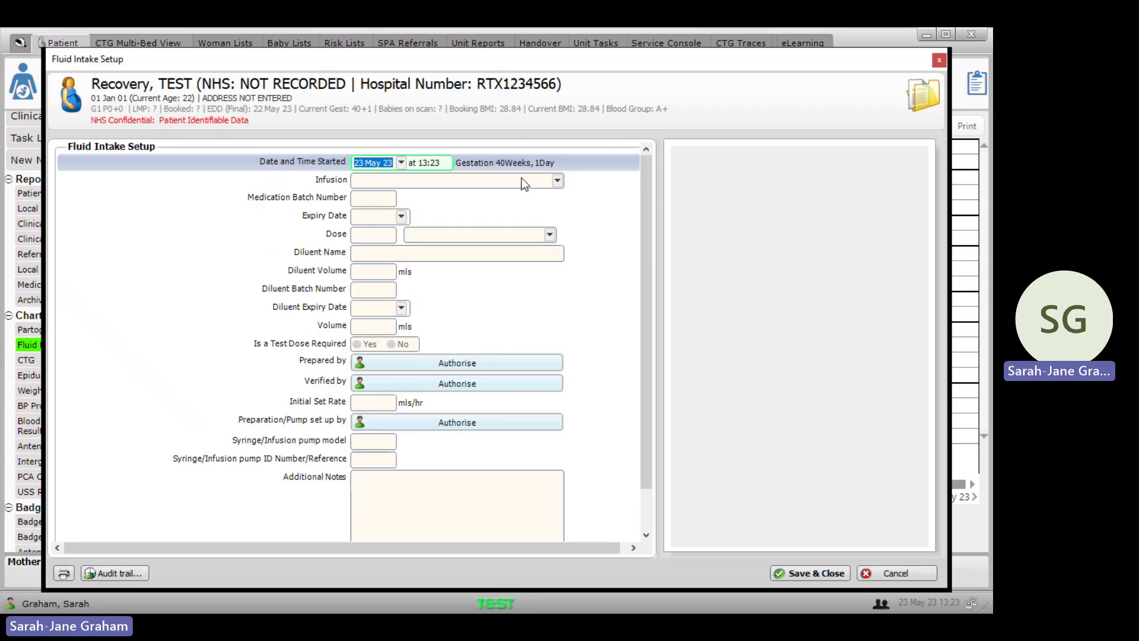
# Step: Save a Hartmann's infusion setup with 500 ml diluent volume and 125 mls/hr initial rate
pyautogui.click(541, 183)
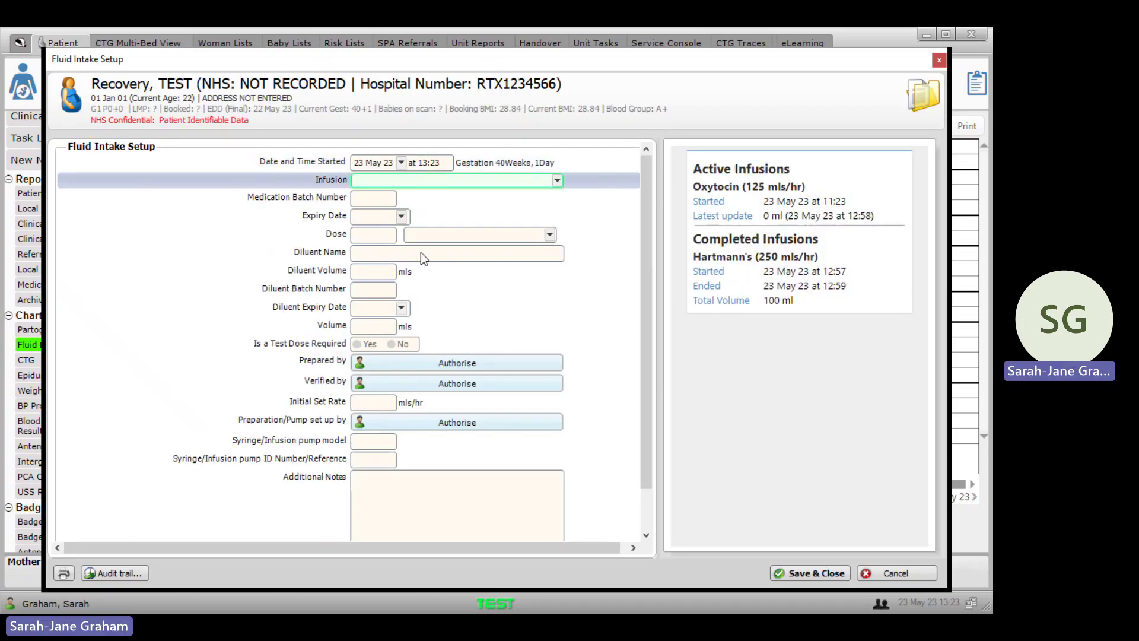
pyautogui.press('h')
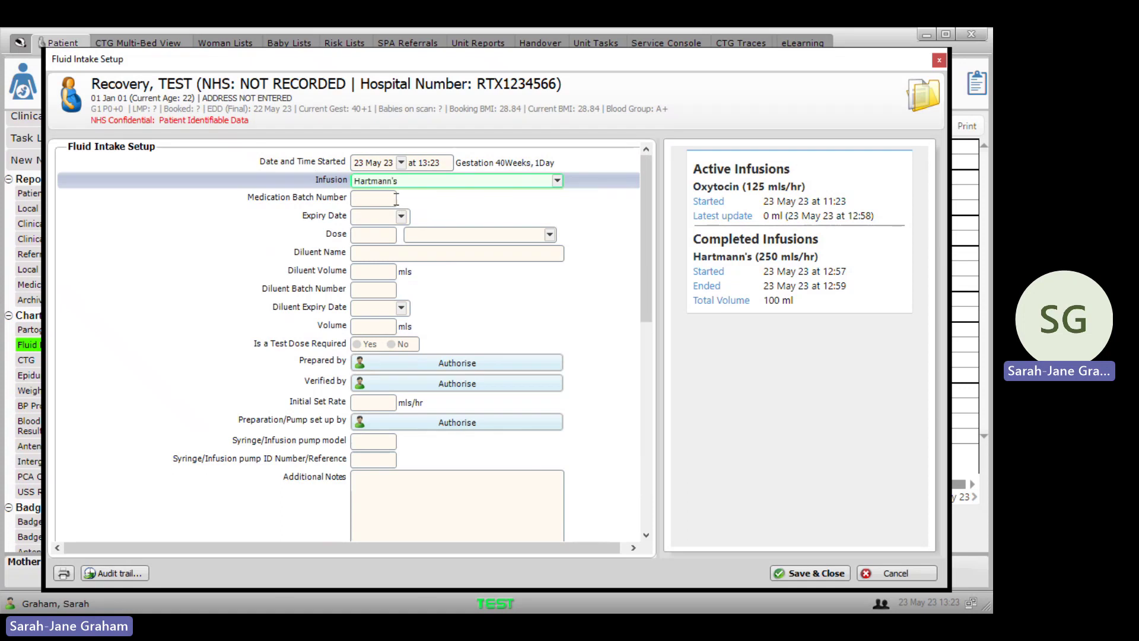
pyautogui.click(366, 271)
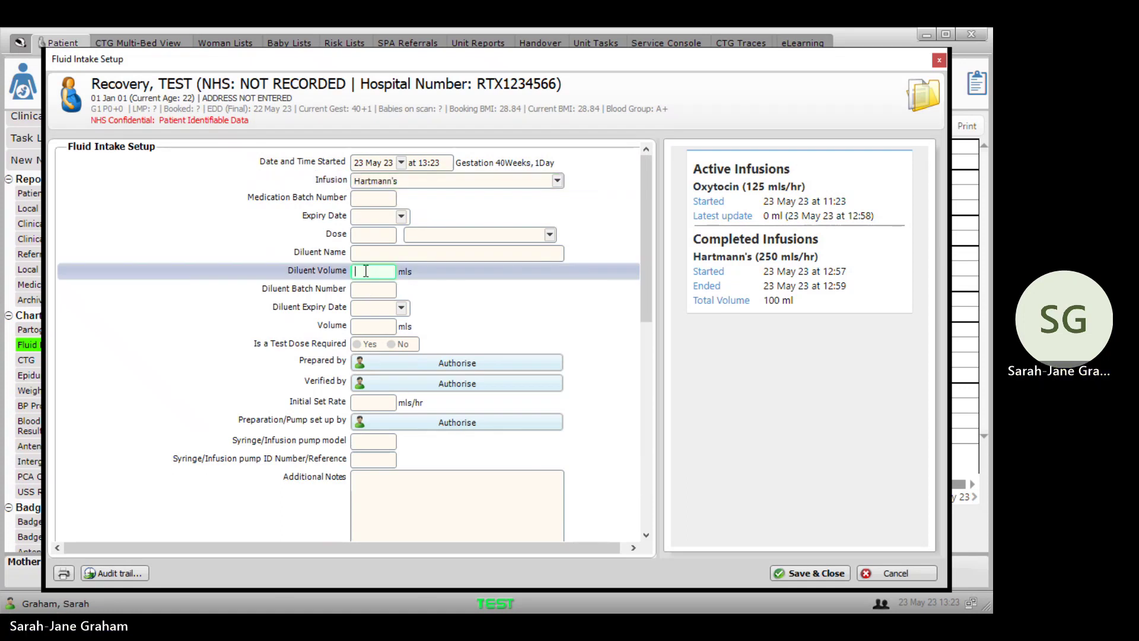
pyautogui.write('500')
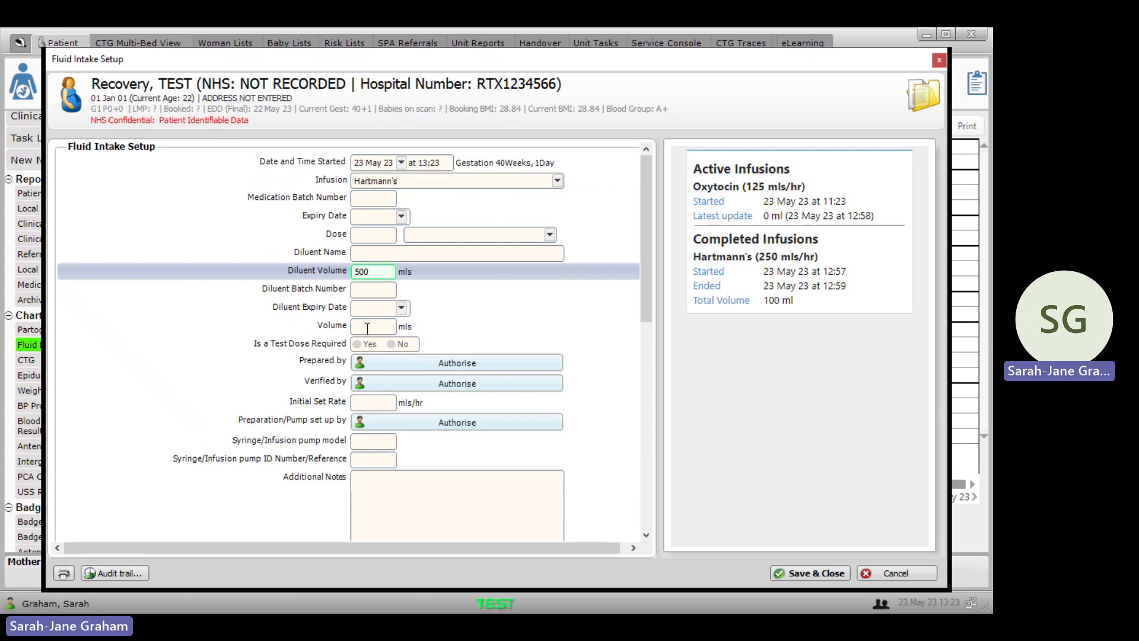
pyautogui.click(367, 402)
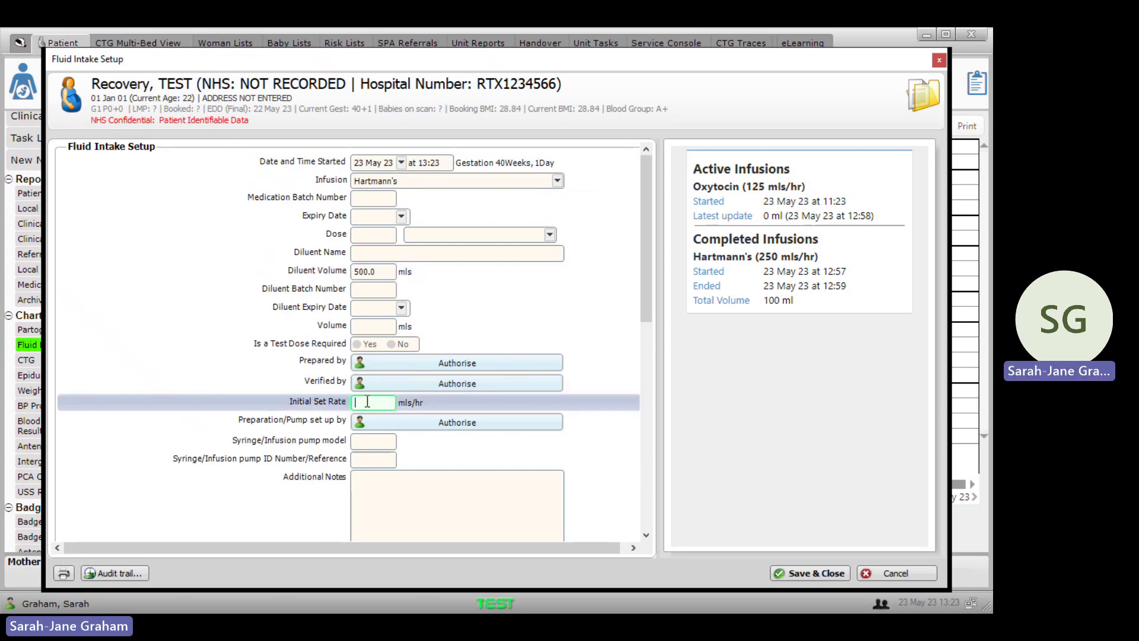
pyautogui.write('125')
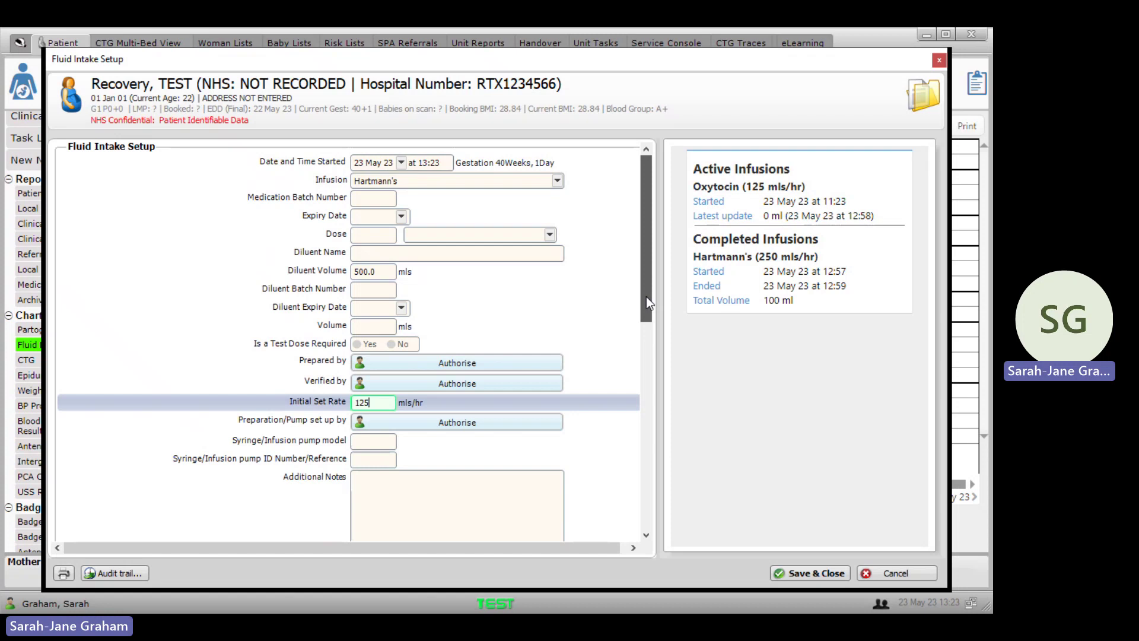
pyautogui.moveTo(646, 297); pyautogui.dragTo(649, 411)
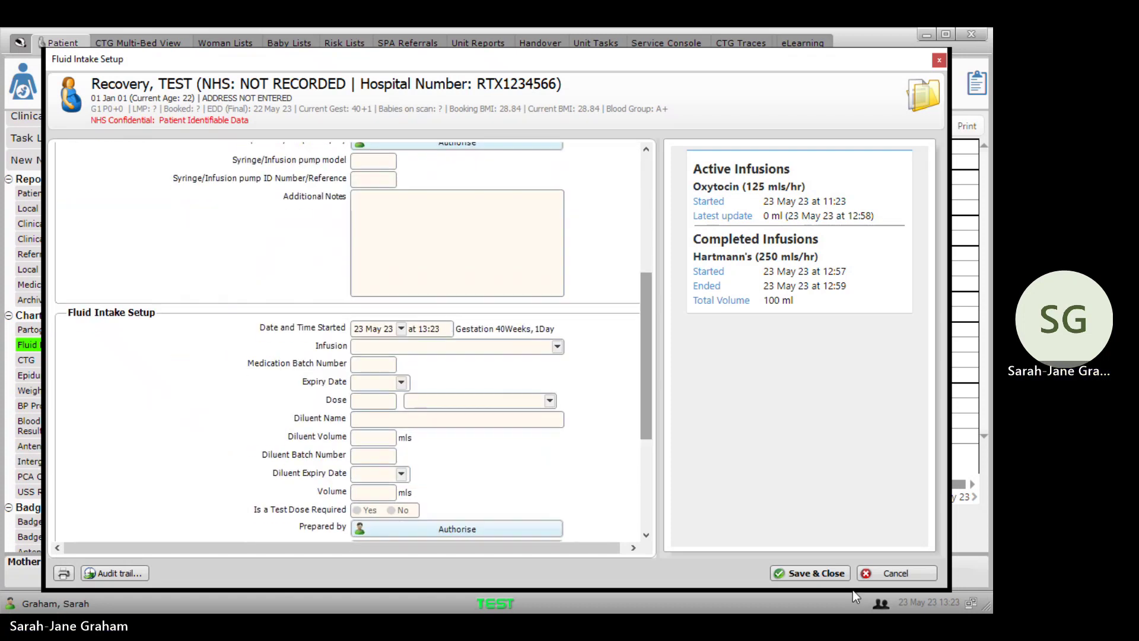
pyautogui.click(816, 571)
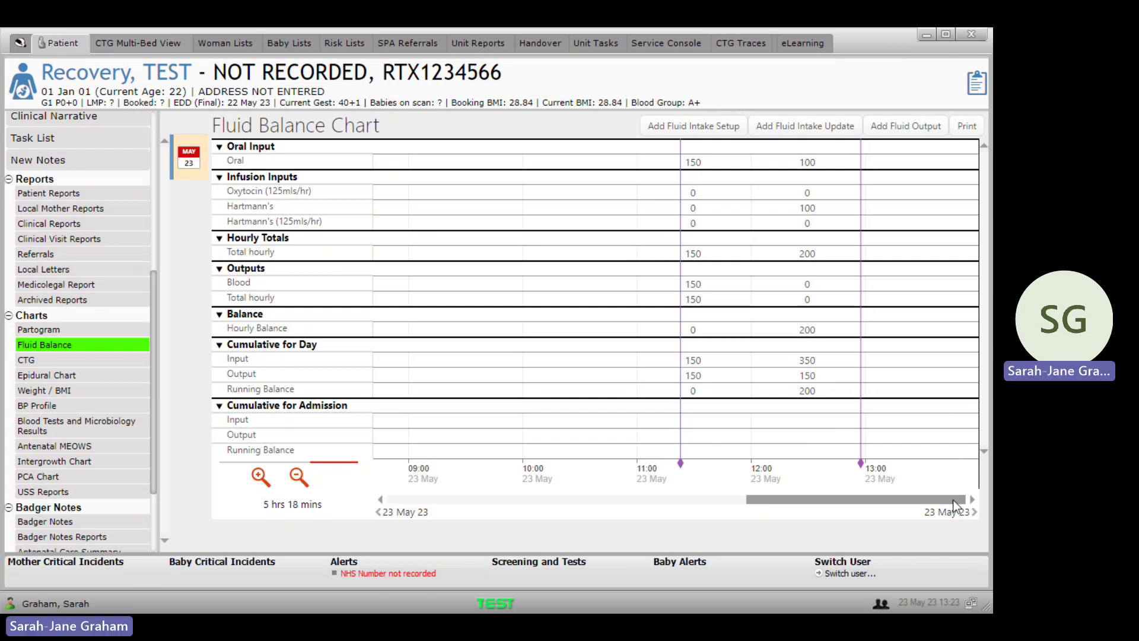
# Step: In a Fluid Intake Update, log 100 ml Oxytocin infused and end it at 13:24 on 23 May 23
pyautogui.click(765, 128)
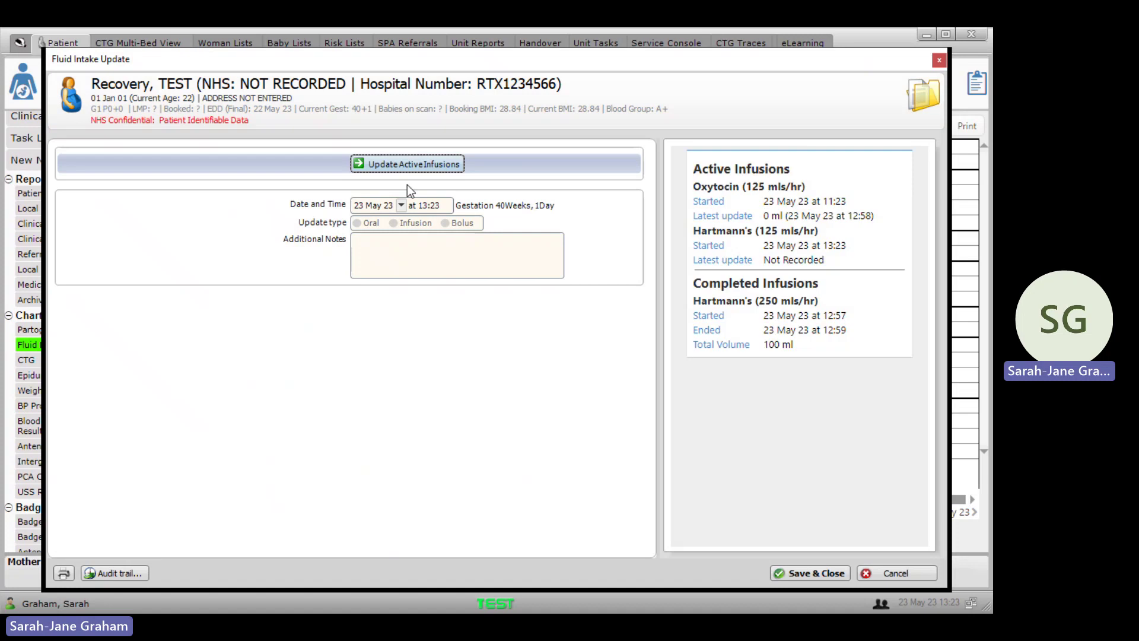
pyautogui.click(405, 169)
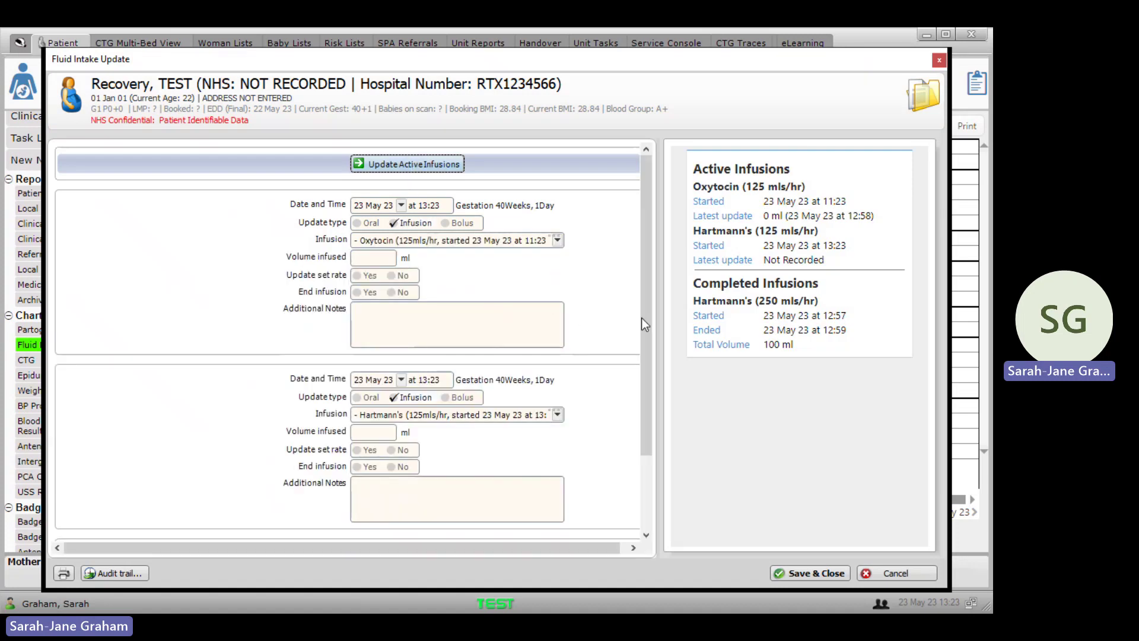
pyautogui.scroll(-1, 643, 323)
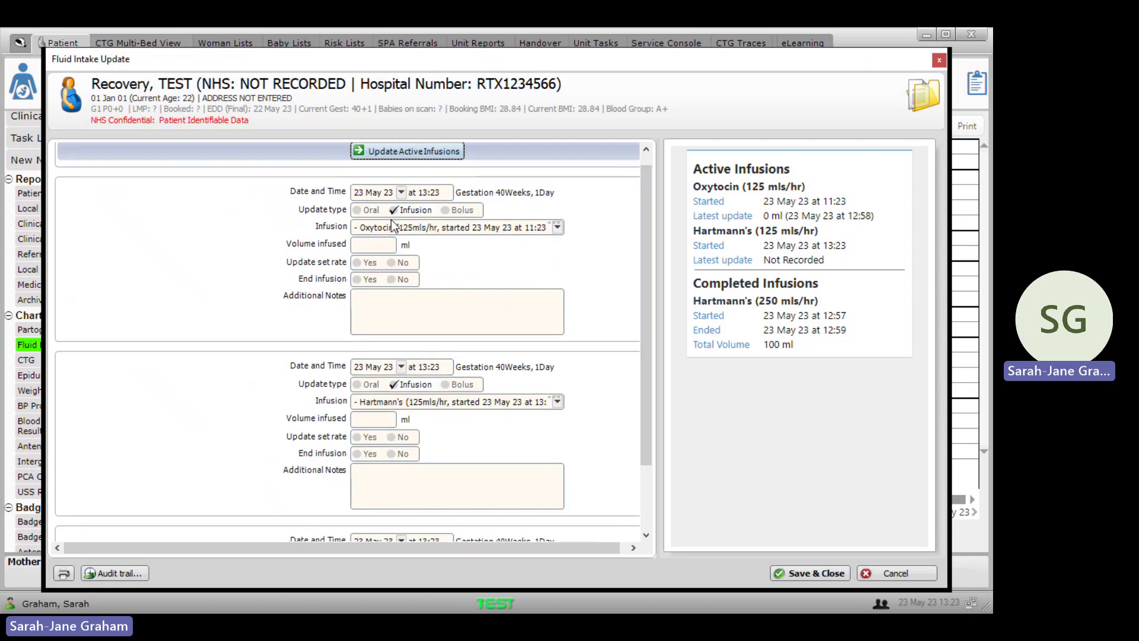
pyautogui.click(375, 246)
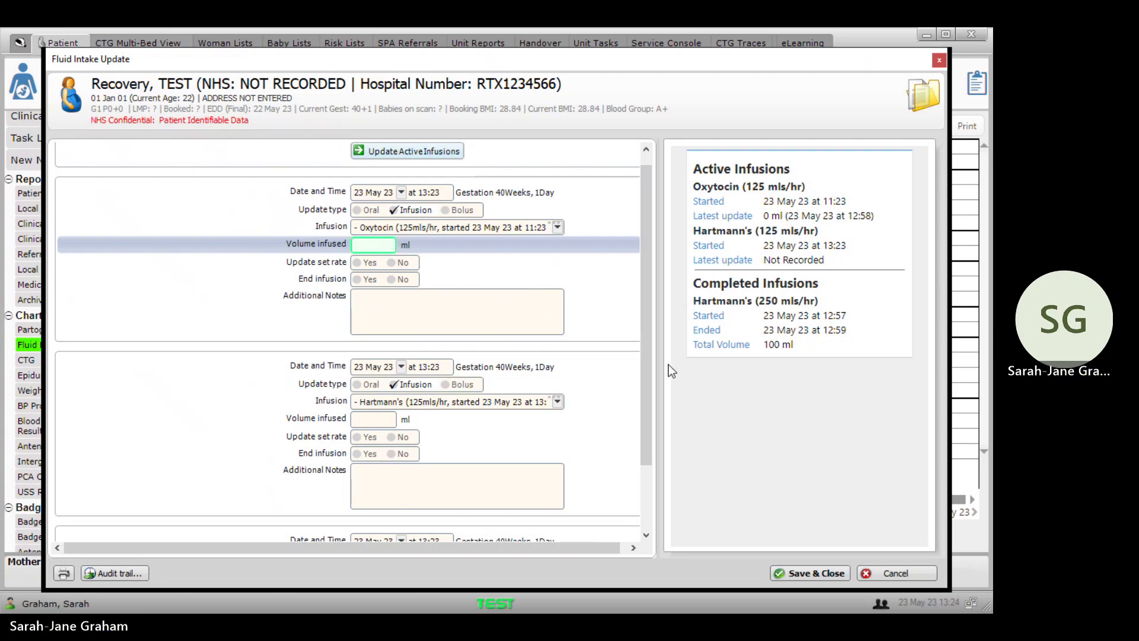
pyautogui.write('100')
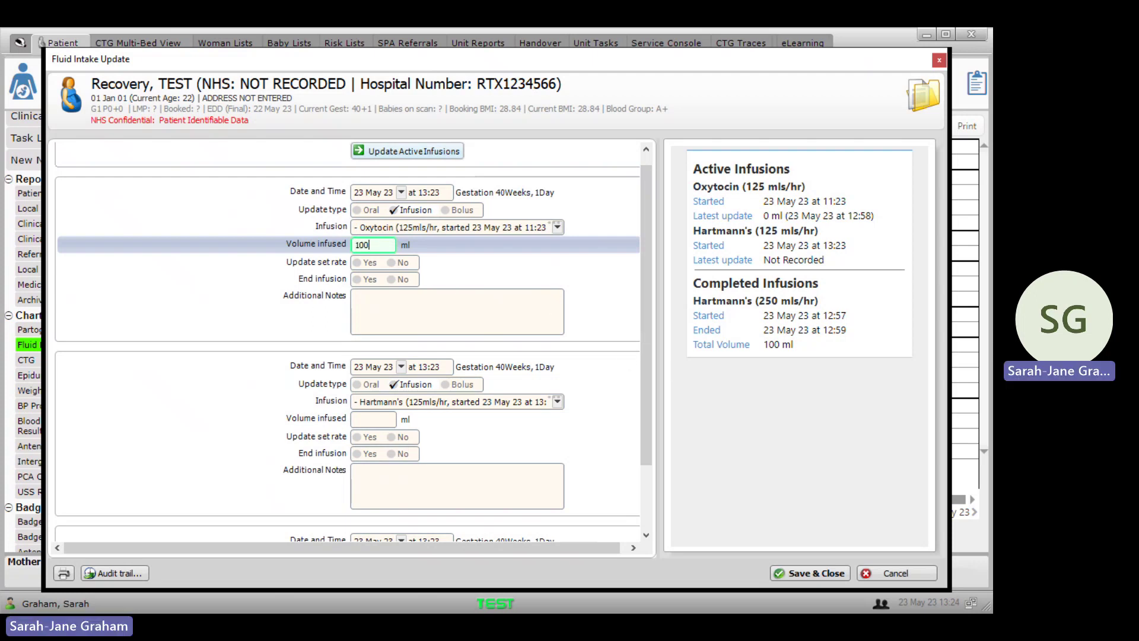
pyautogui.click(369, 280)
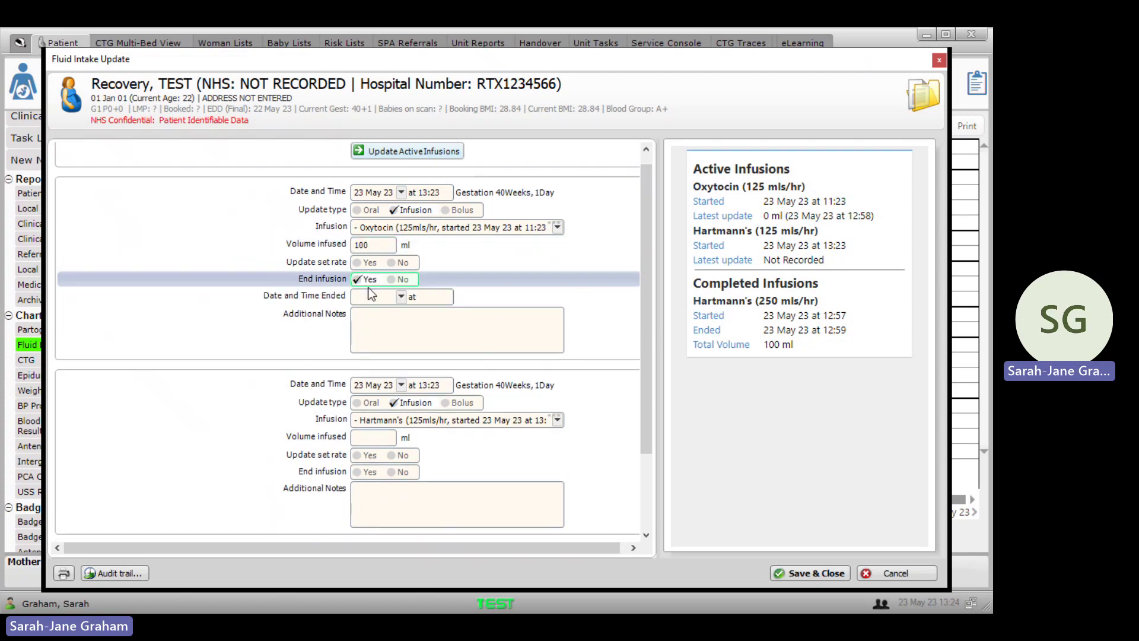
pyautogui.click(369, 296)
pyautogui.press('Tab')
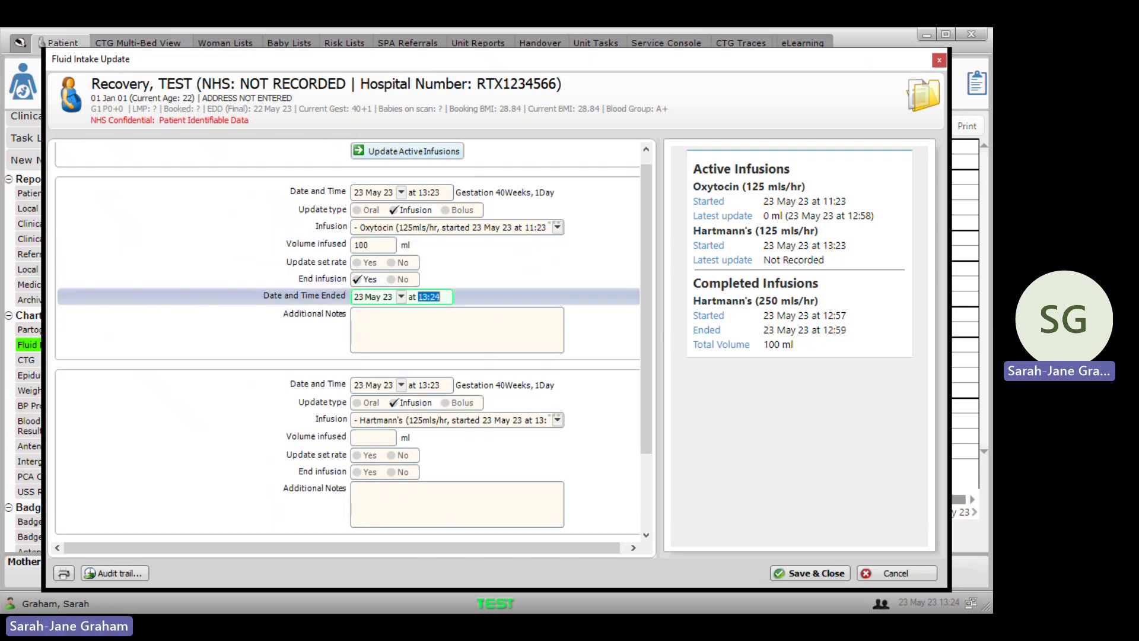
pyautogui.click(804, 569)
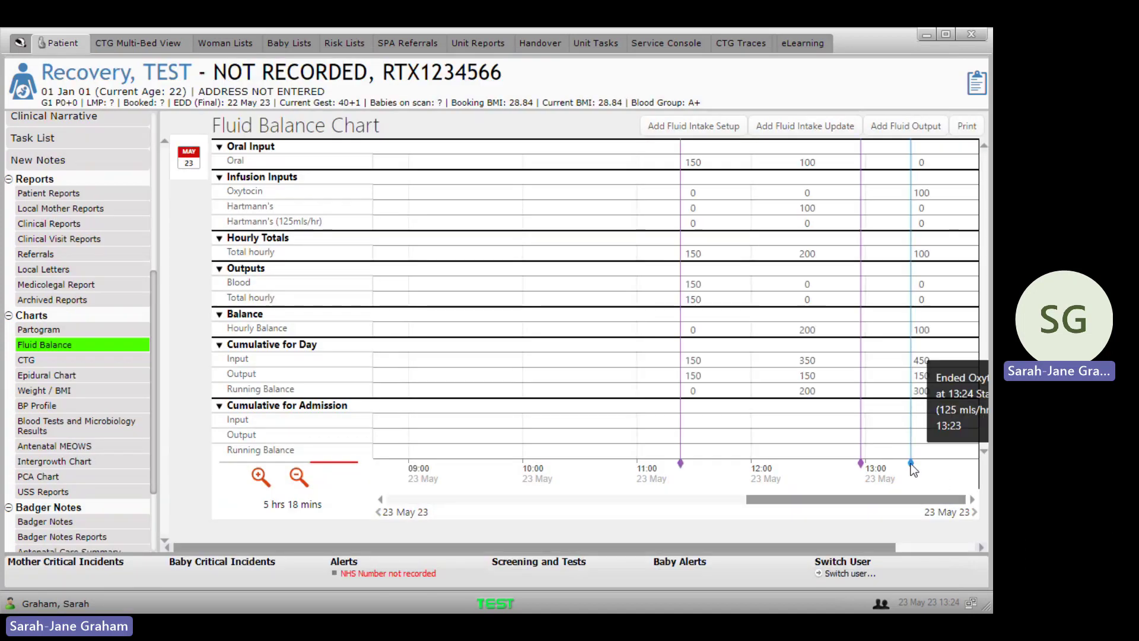
# Step: Save an Oral fluid intake update with a volume of 100 ml
pyautogui.click(805, 128)
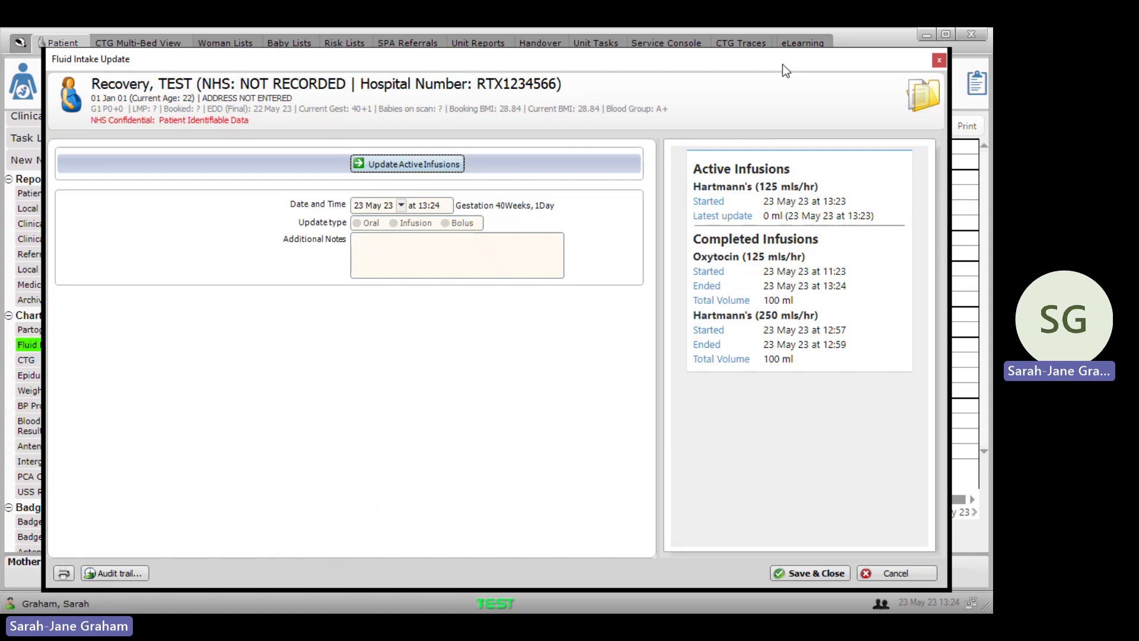
pyautogui.click(374, 222)
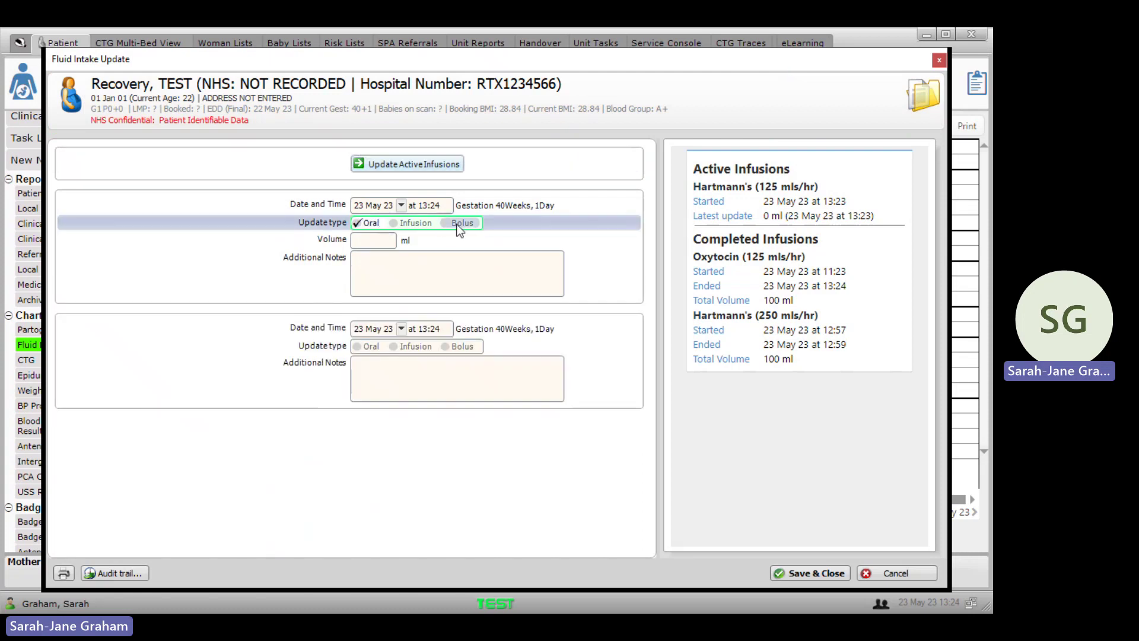
pyautogui.click(386, 238)
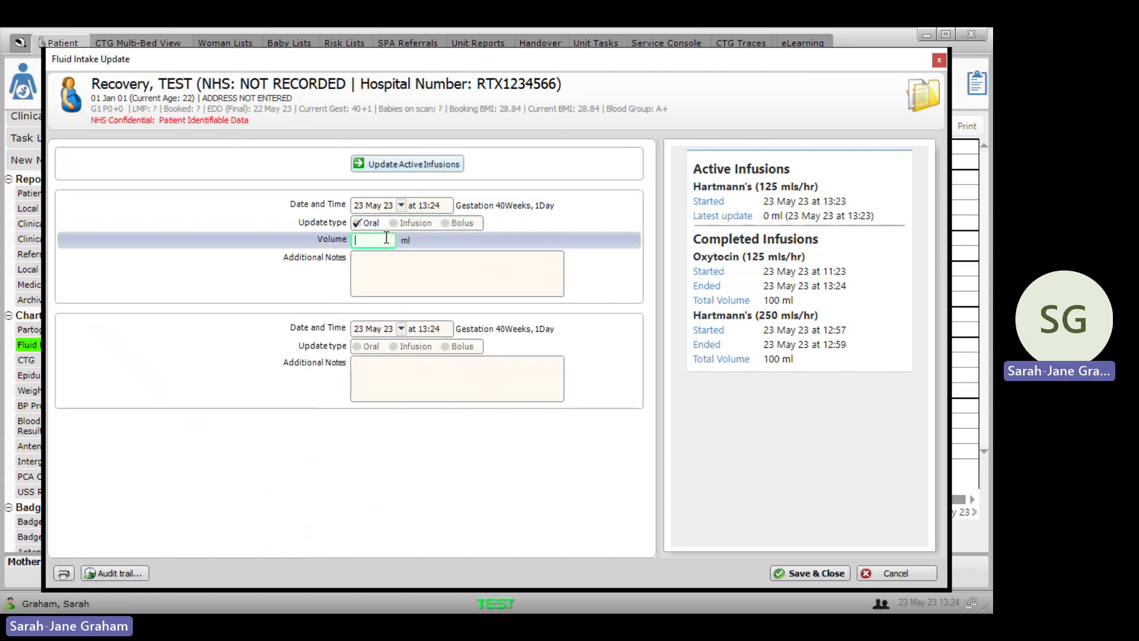
pyautogui.write('100')
pyautogui.click(838, 579)
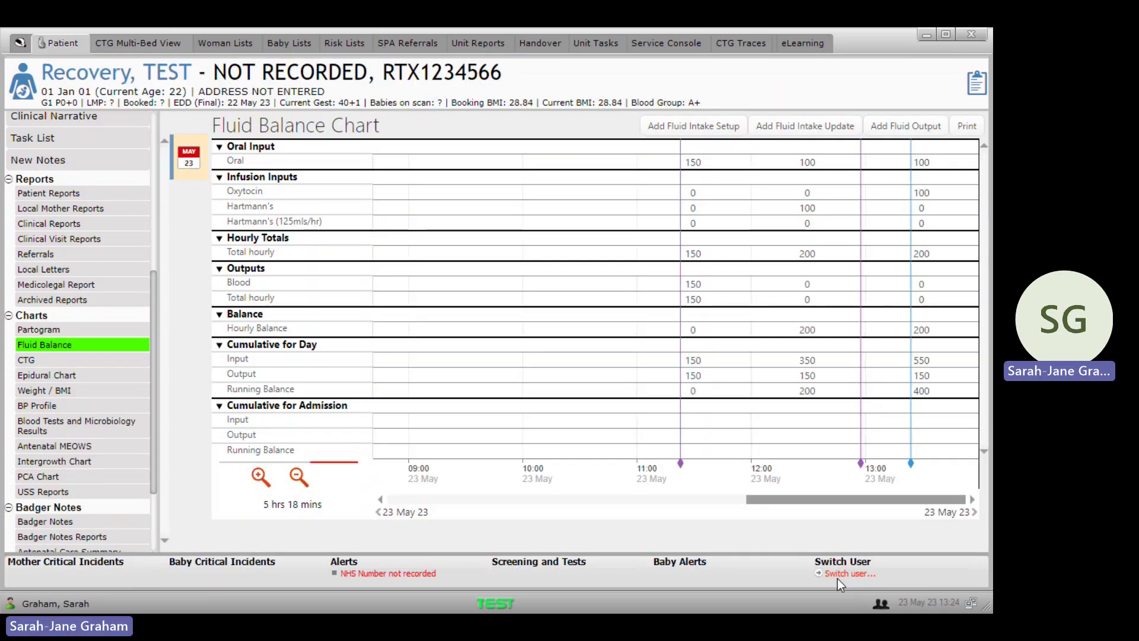
pyautogui.click(906, 126)
# Step: Save a 150 ml Urine output collected by catheter, bringing the balance to 250
pyautogui.click(487, 189)
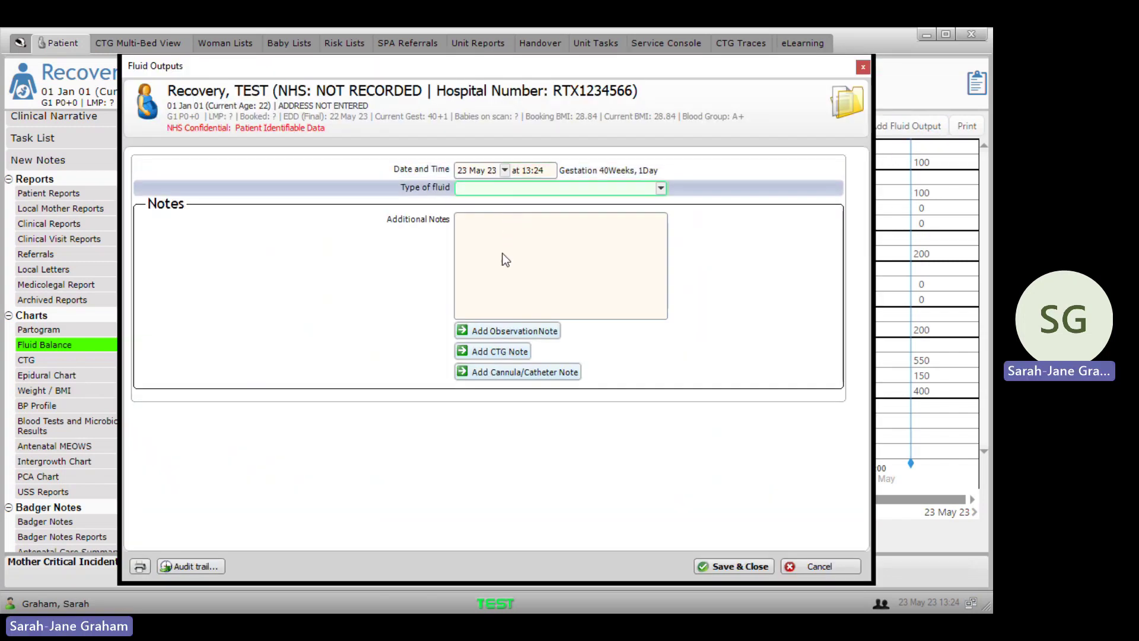
pyautogui.click(498, 205)
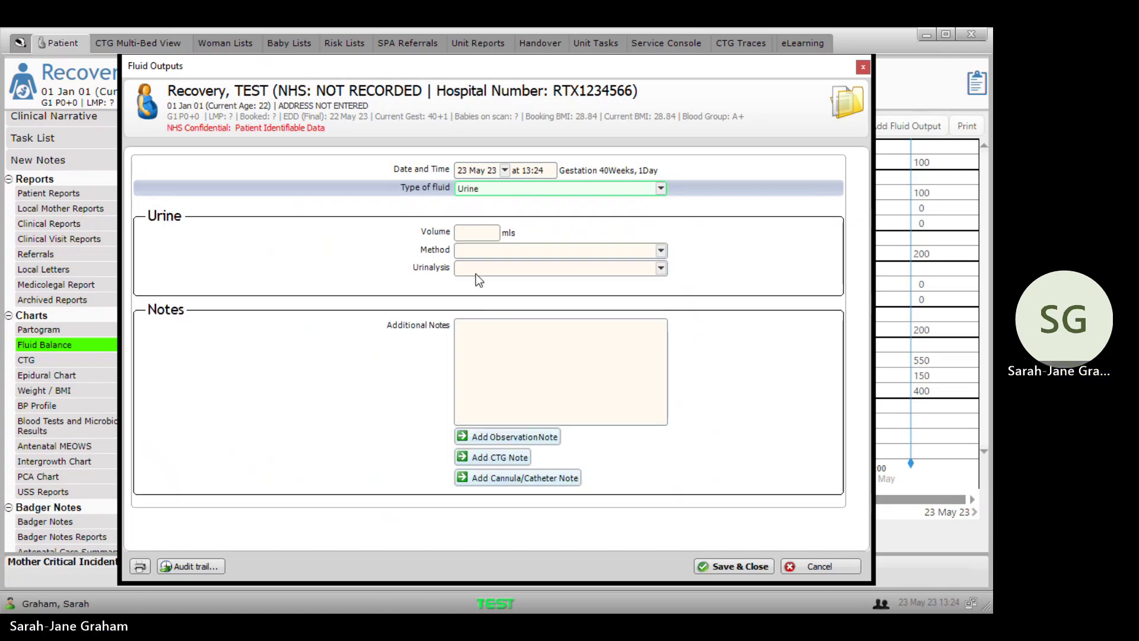
pyautogui.click(467, 232)
pyautogui.write('1')
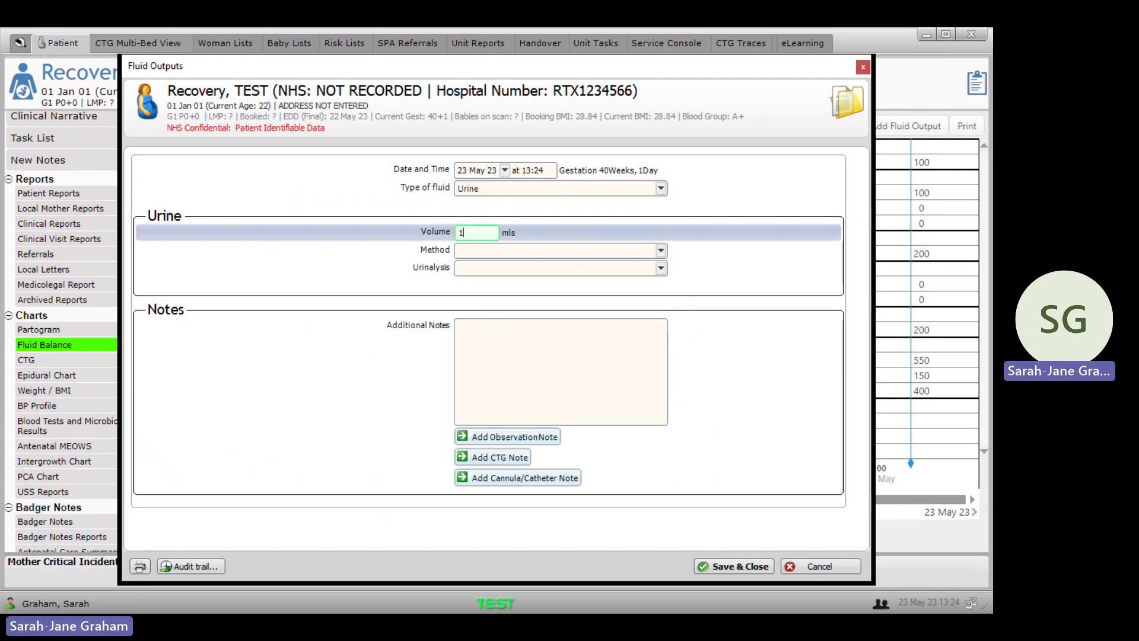
pyautogui.write('50')
pyautogui.click(549, 254)
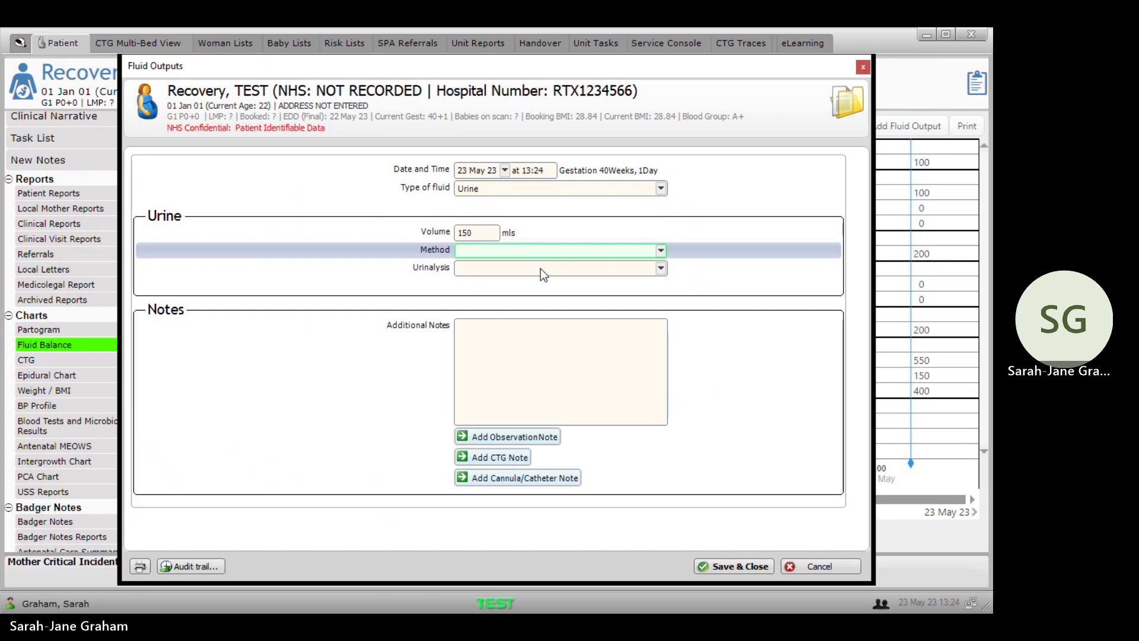
pyautogui.press('Down')
pyautogui.click(753, 567)
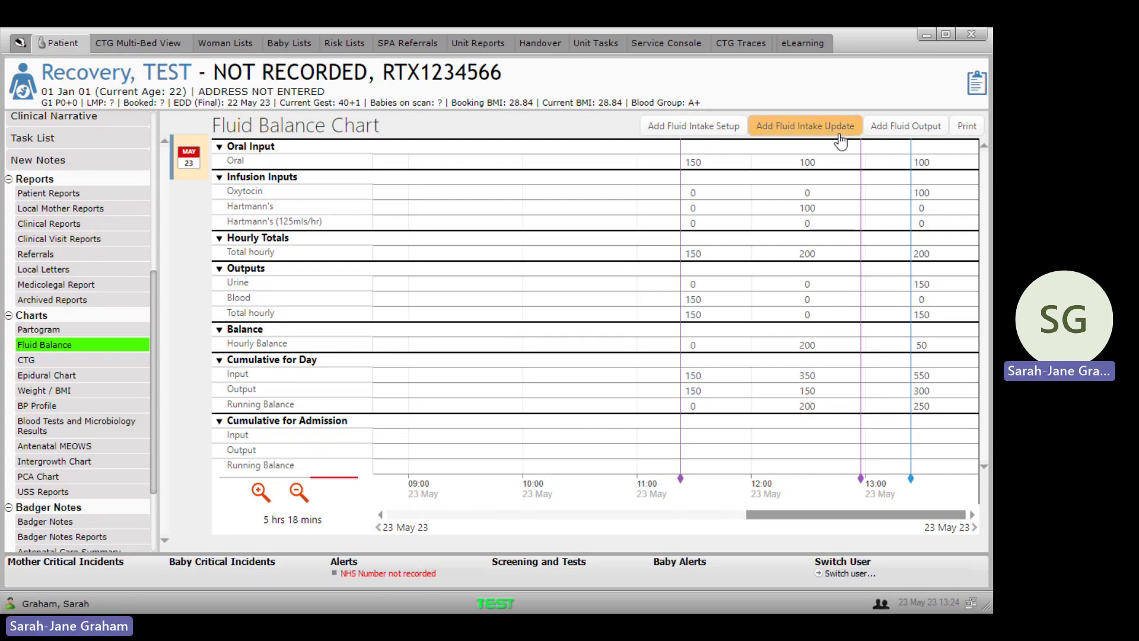
pyautogui.click(902, 127)
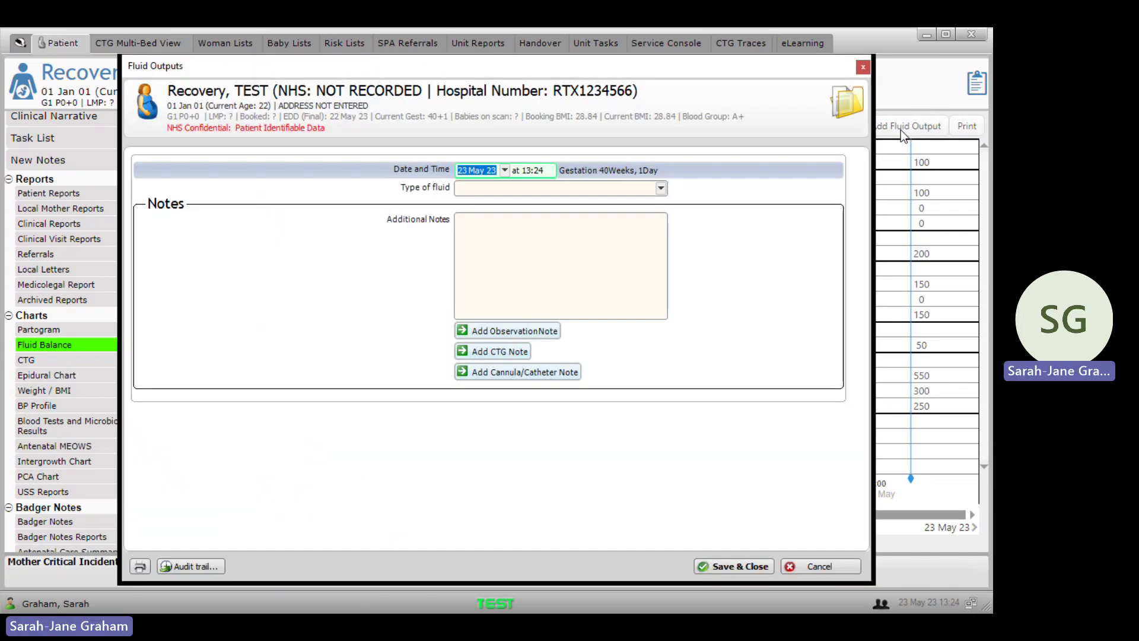
pyautogui.click(530, 379)
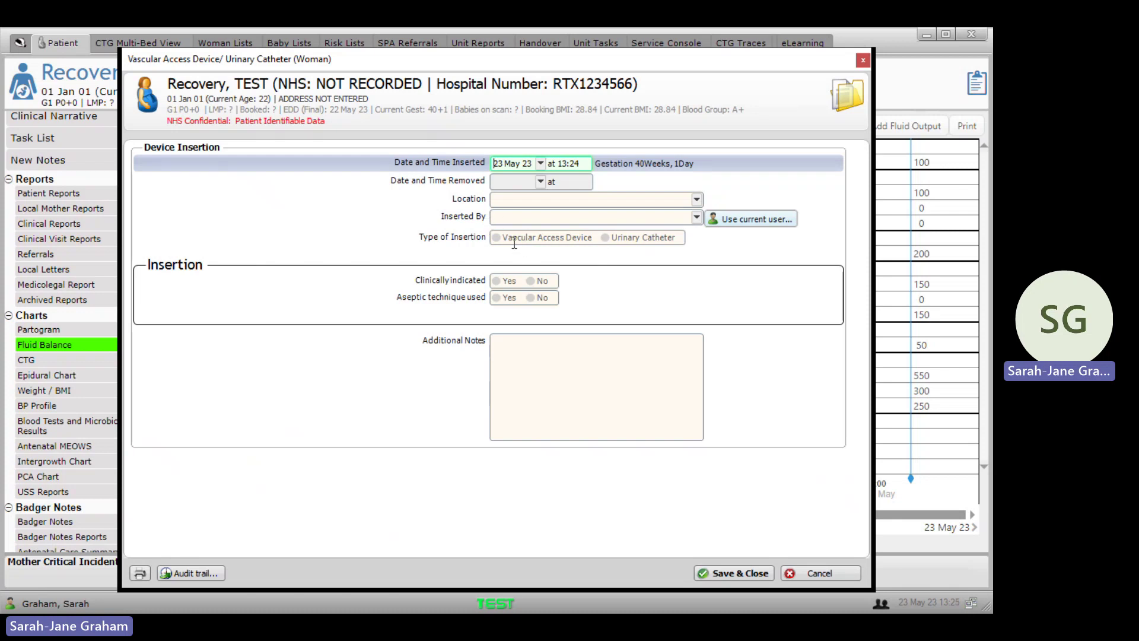
pyautogui.click(514, 237)
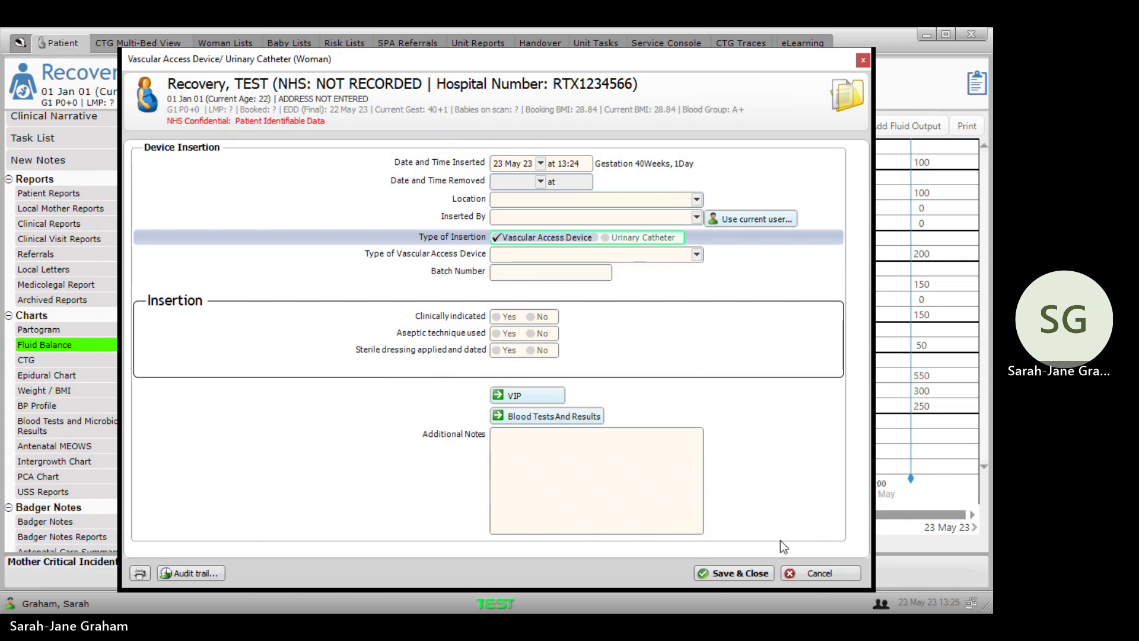
pyautogui.click(820, 573)
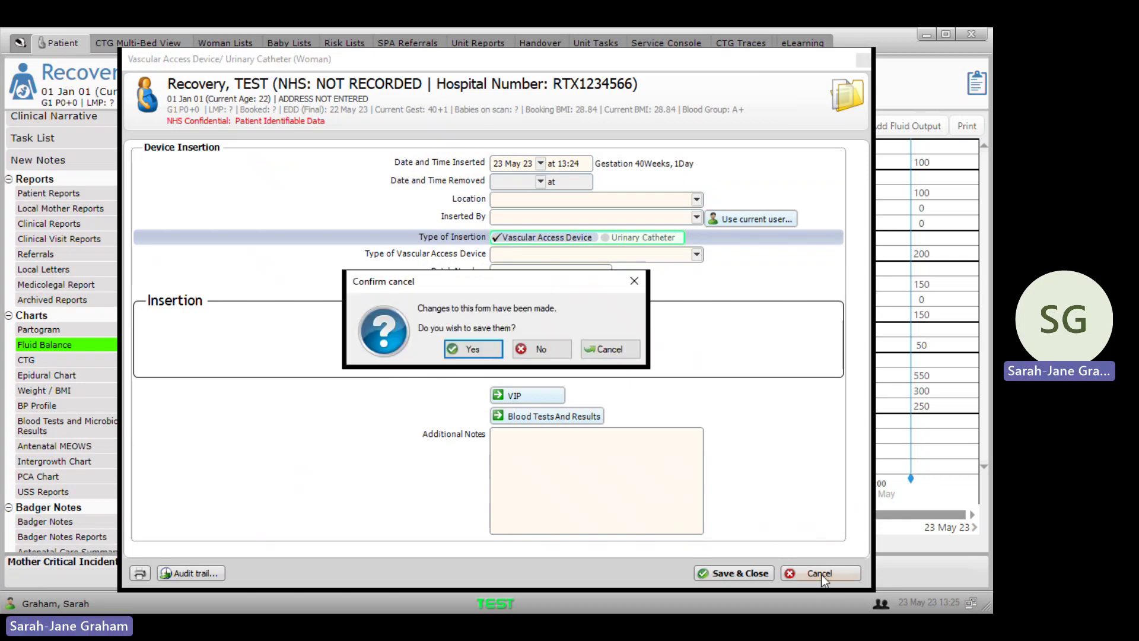
pyautogui.click(542, 350)
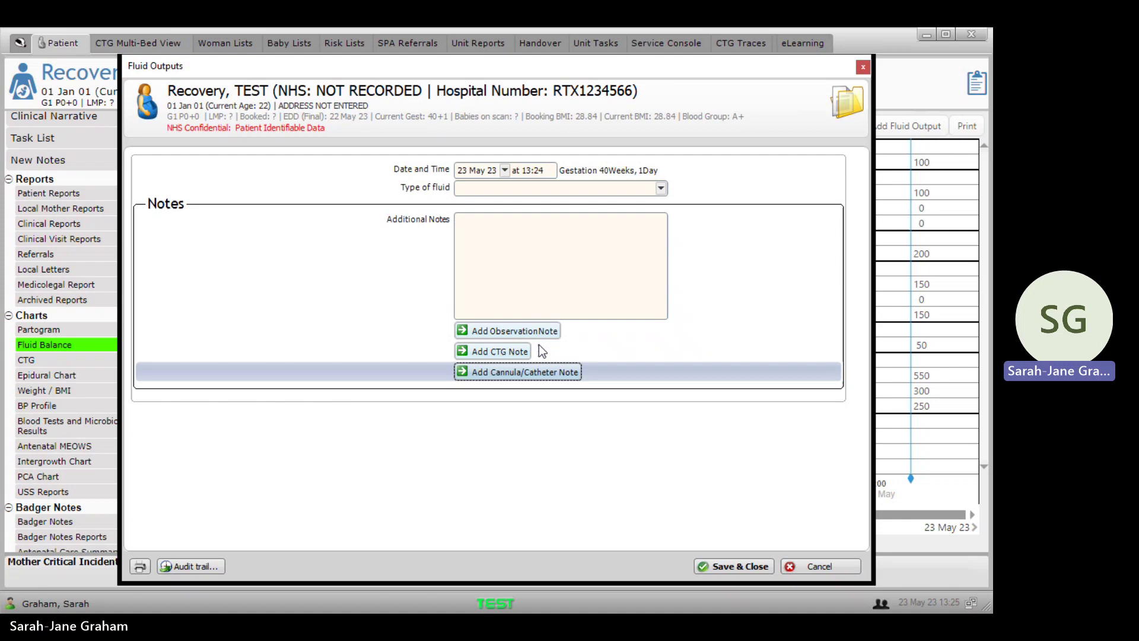
pyautogui.click(836, 568)
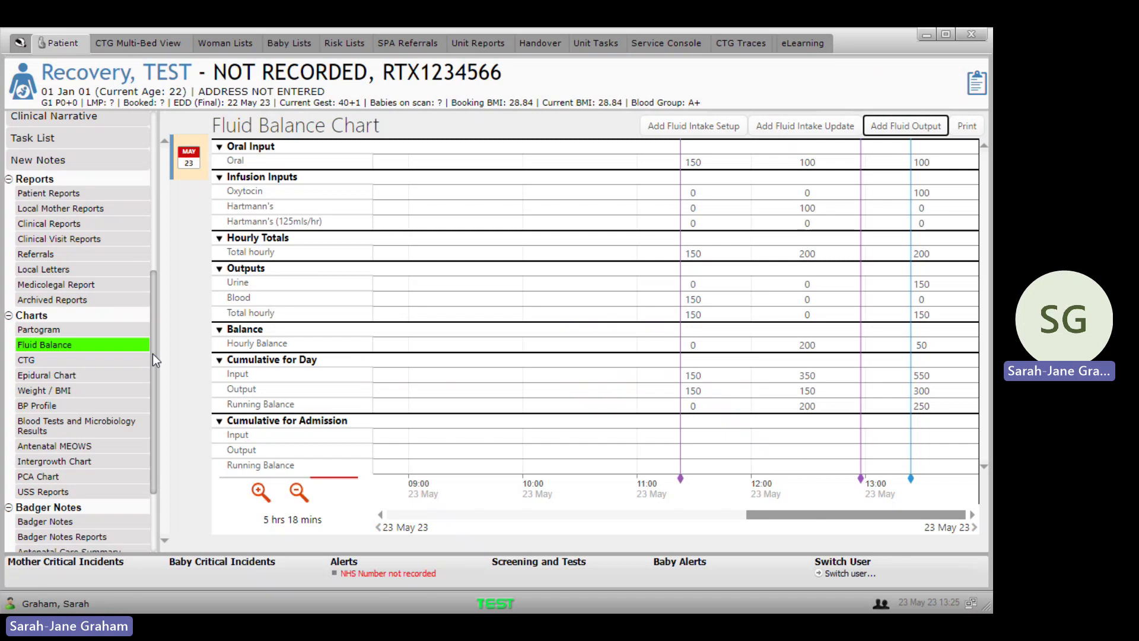
# Step: Scroll to Charts and open Antenatal MEOWS, showing MEOWS score 0 and temperature 36.1
pyautogui.moveTo(153, 355); pyautogui.dragTo(157, 408)
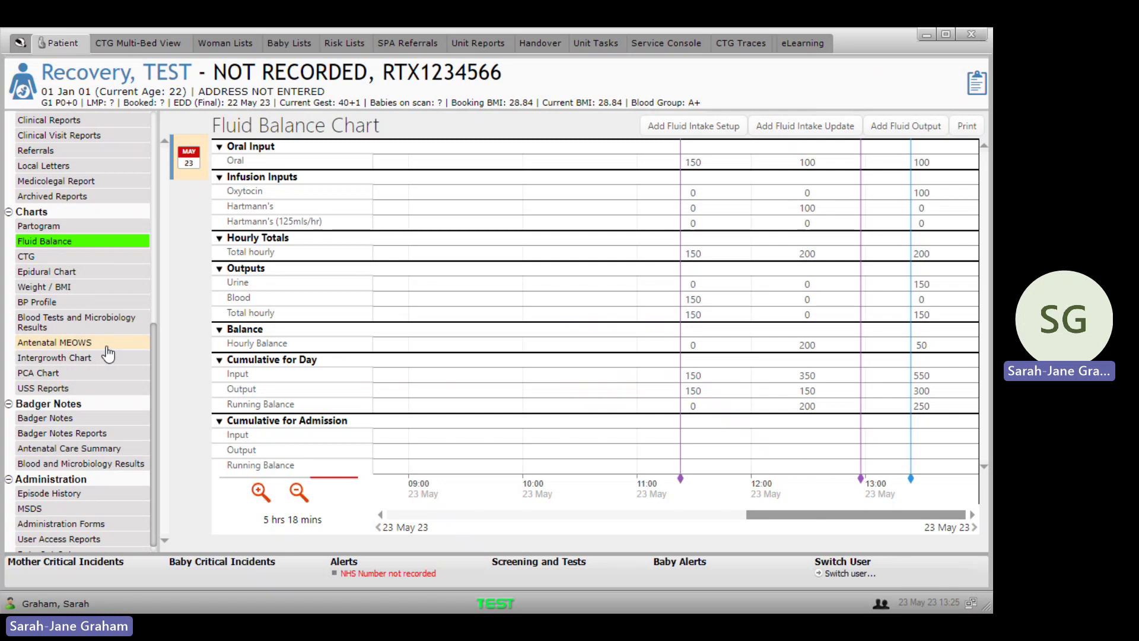
pyautogui.click(107, 349)
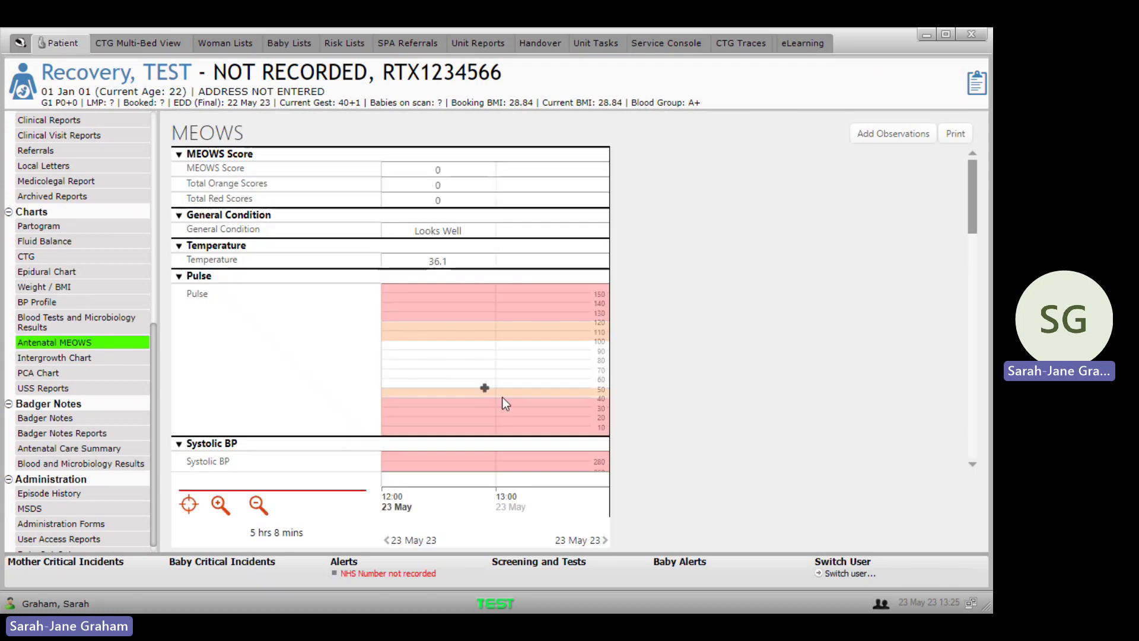
# Step: Start a new observation set with consent Yes and location Recovery Room
pyautogui.click(885, 134)
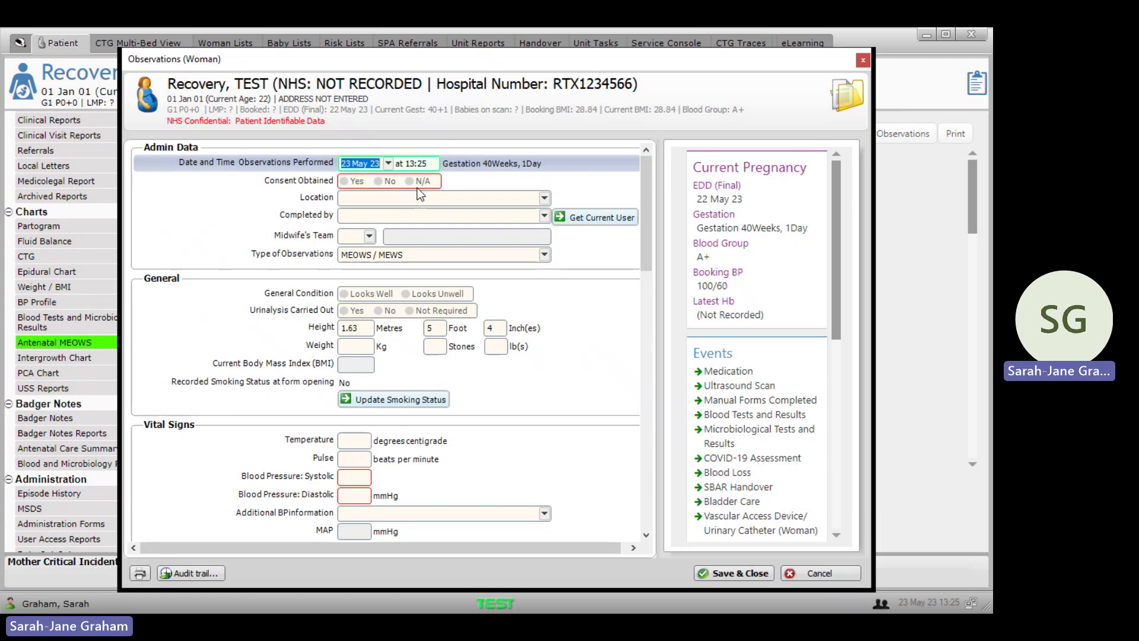
pyautogui.click(357, 181)
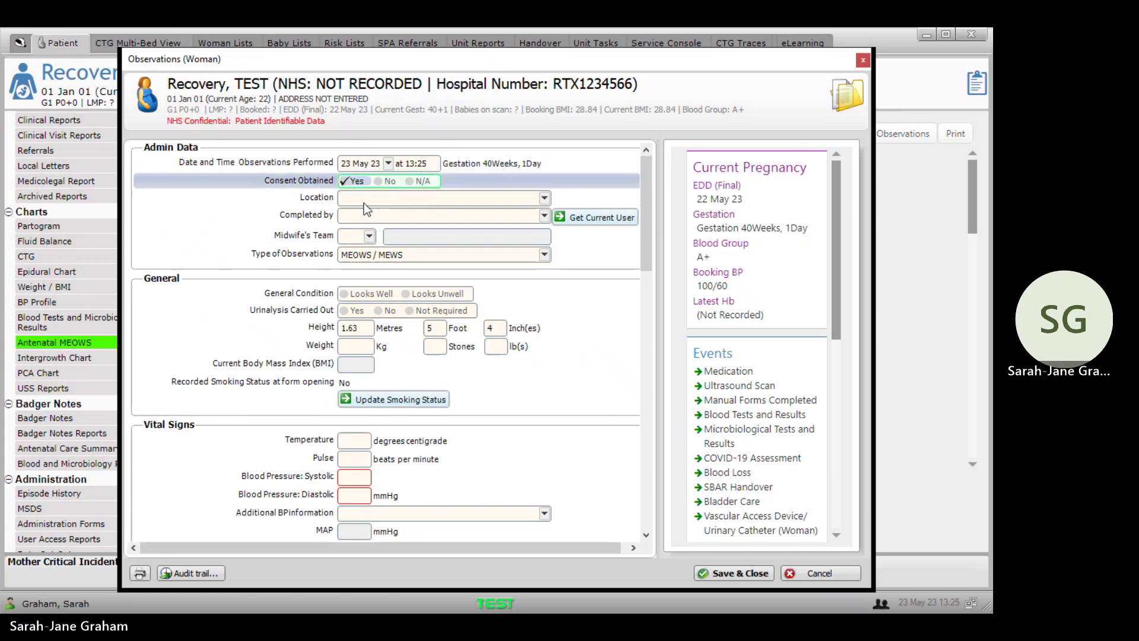
pyautogui.click(364, 199)
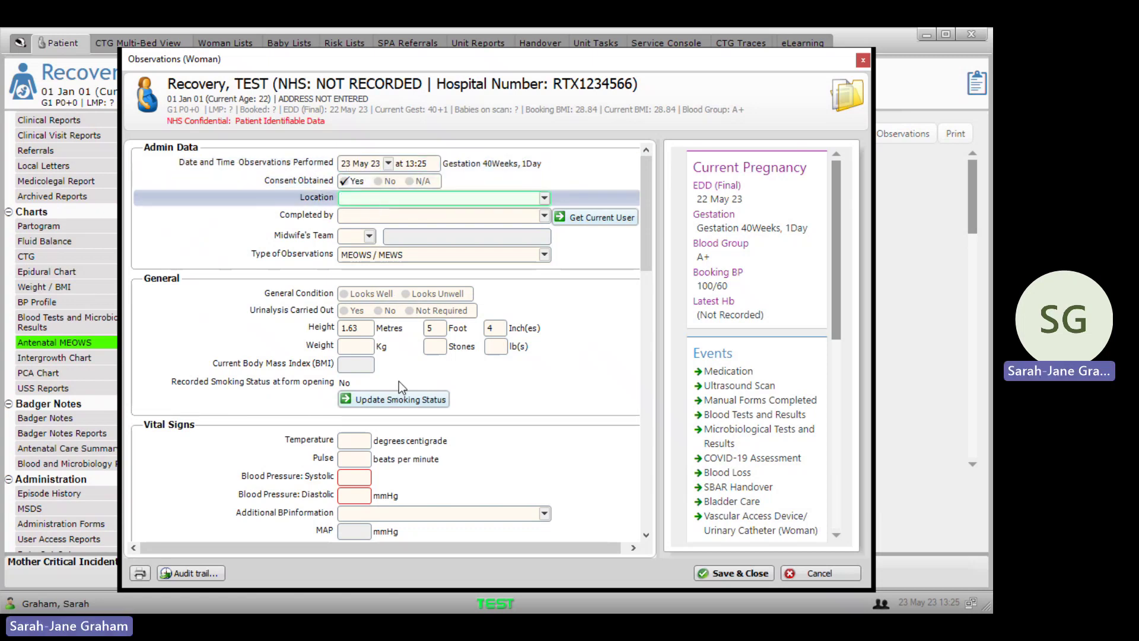
pyautogui.press('Down')
# Step: Replace the completer with a midwife found via staff search and keep type MEOWS / MEWS
pyautogui.click(578, 218)
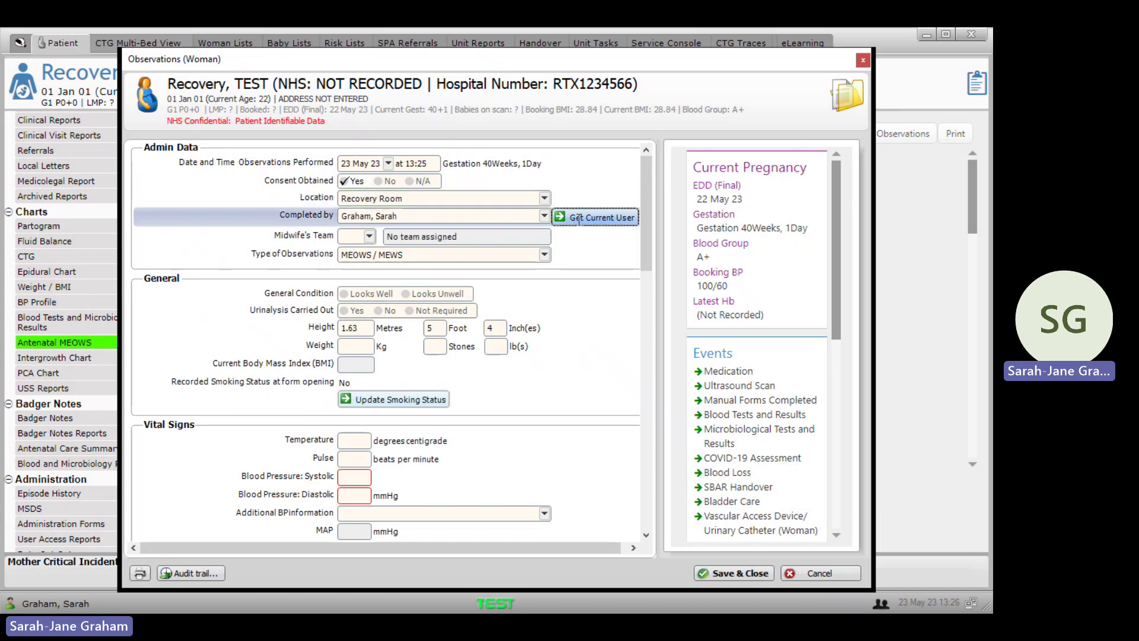
pyautogui.click(498, 216)
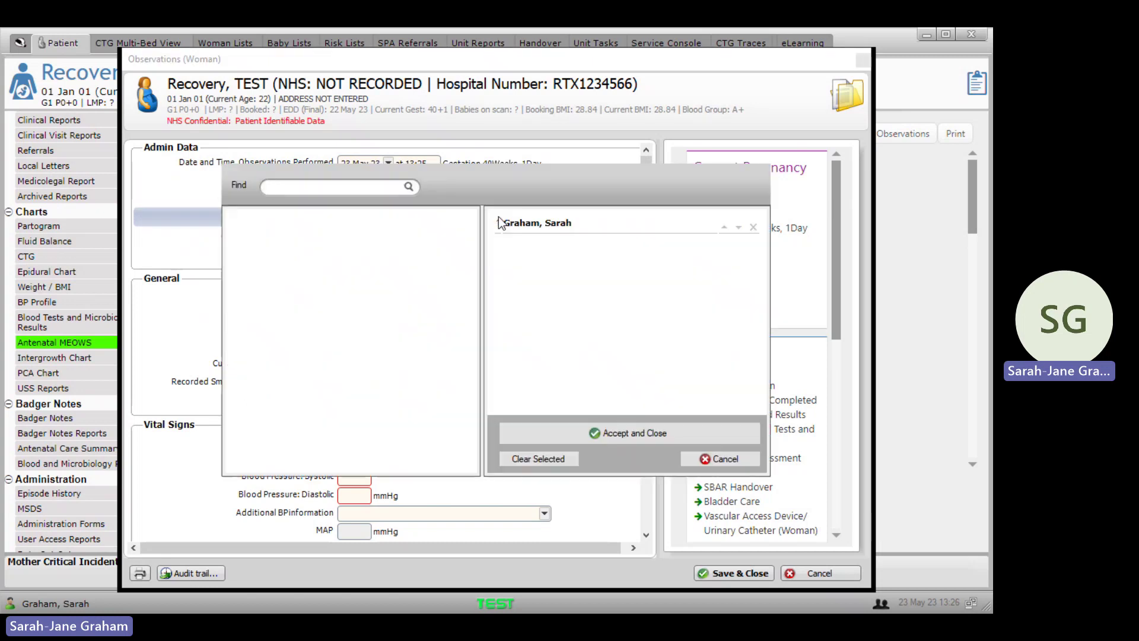
pyautogui.click(753, 227)
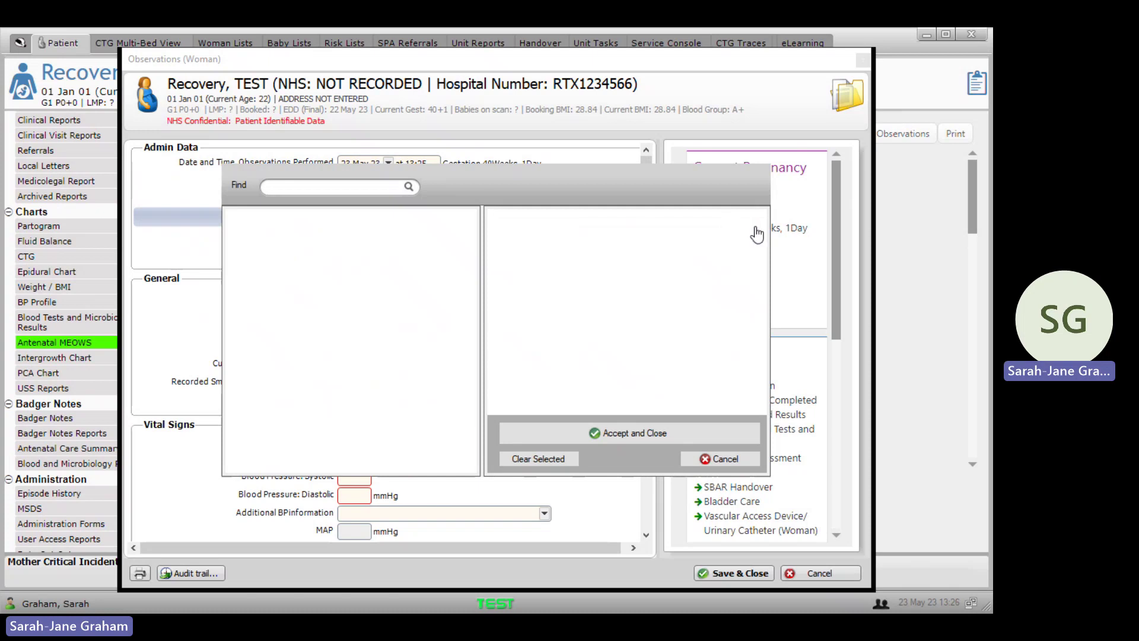
pyautogui.click(308, 187)
pyautogui.write('bridge')
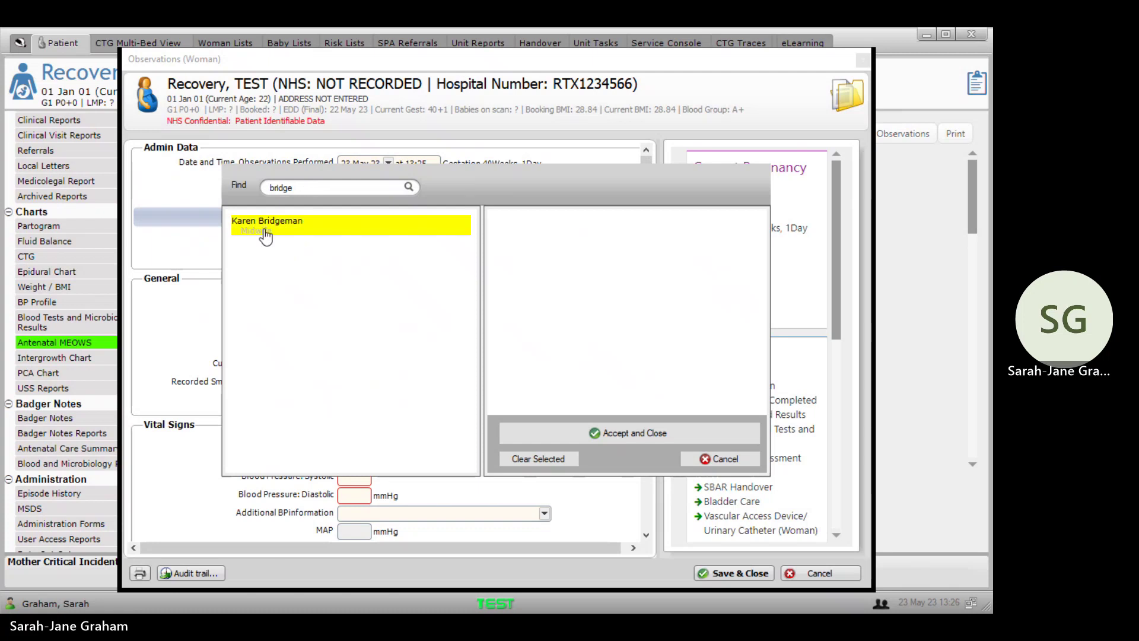
pyautogui.doubleClick(265, 229)
pyautogui.click(636, 437)
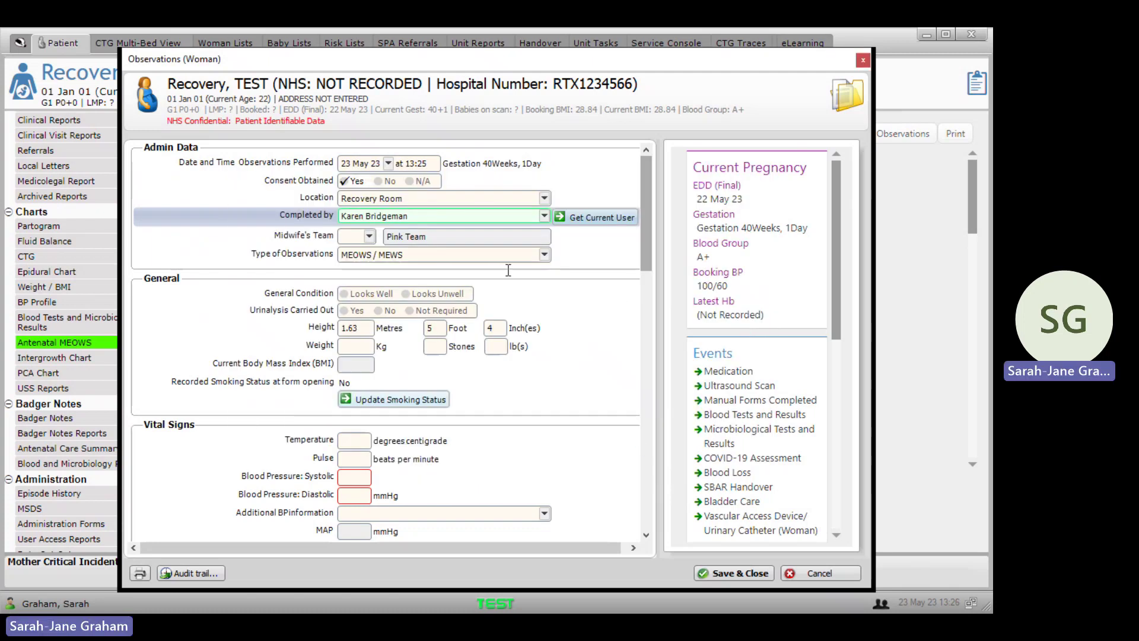
pyautogui.click(457, 260)
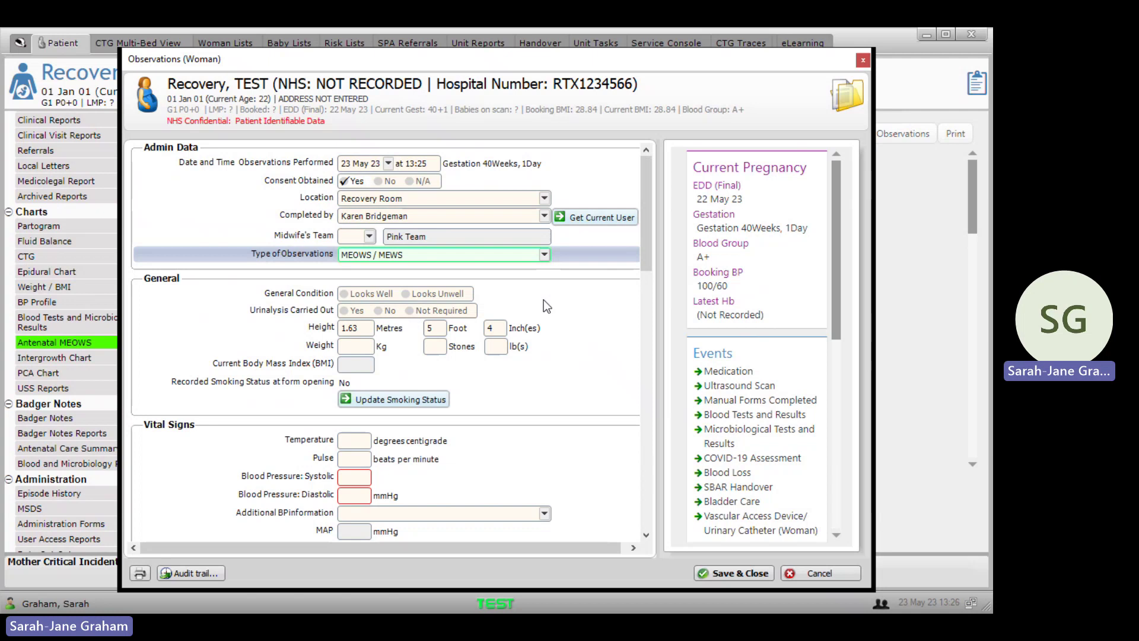
# Step: Record that the woman looks well and urinalysis was done, with result NAD
pyautogui.press('Tab')
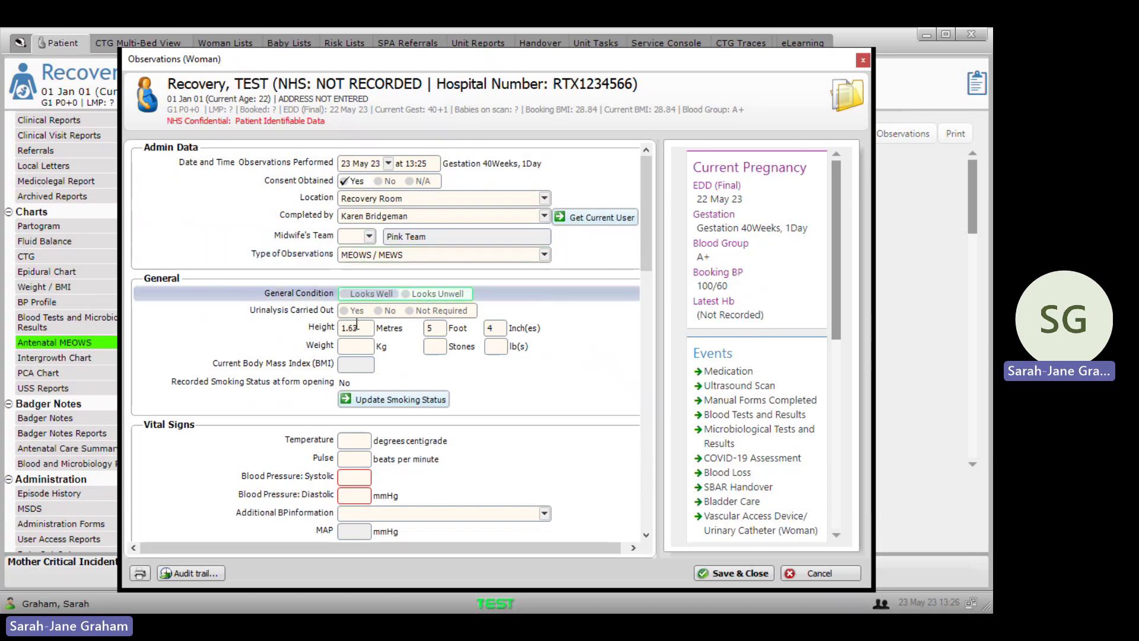
pyautogui.click(353, 294)
pyautogui.click(354, 310)
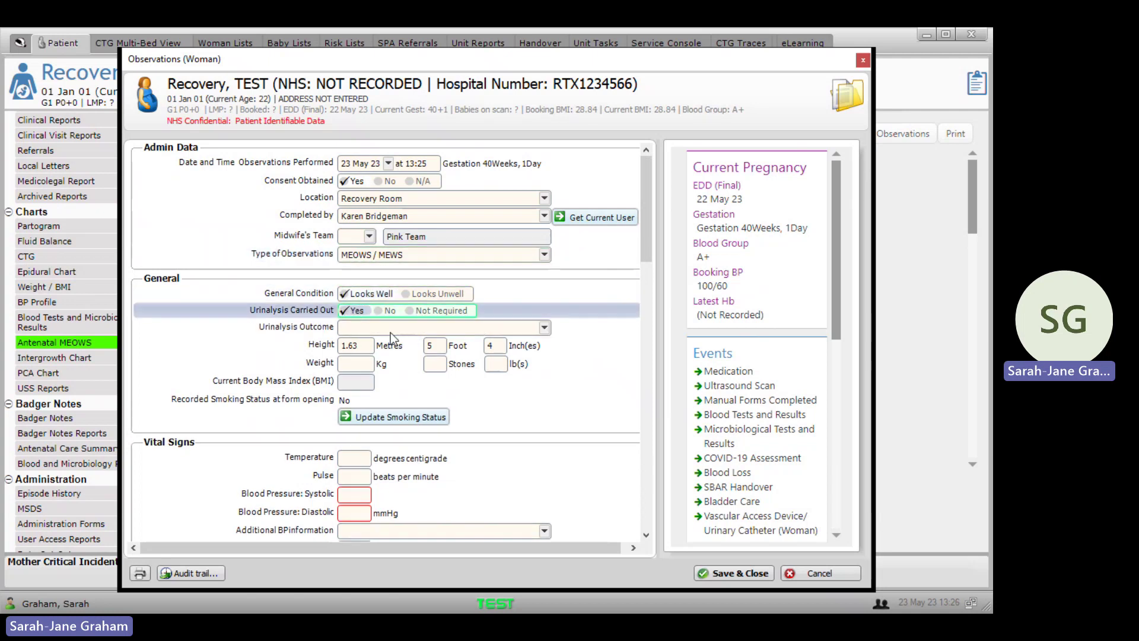
pyautogui.click(390, 330)
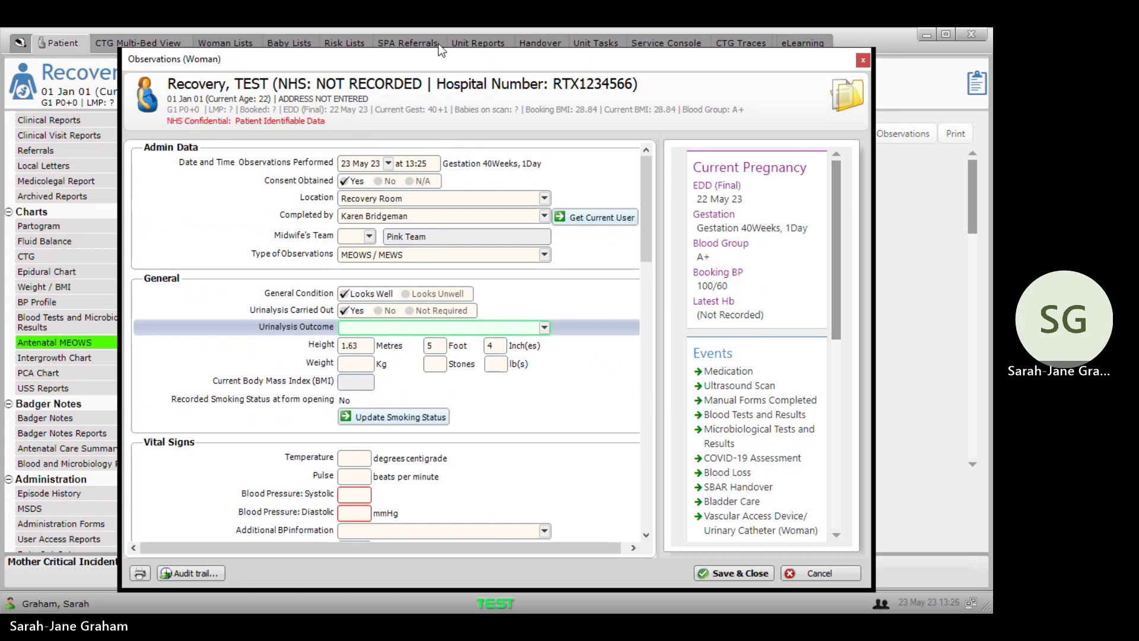
pyautogui.write('NAD')
pyautogui.moveTo(646, 248); pyautogui.dragTo(649, 300)
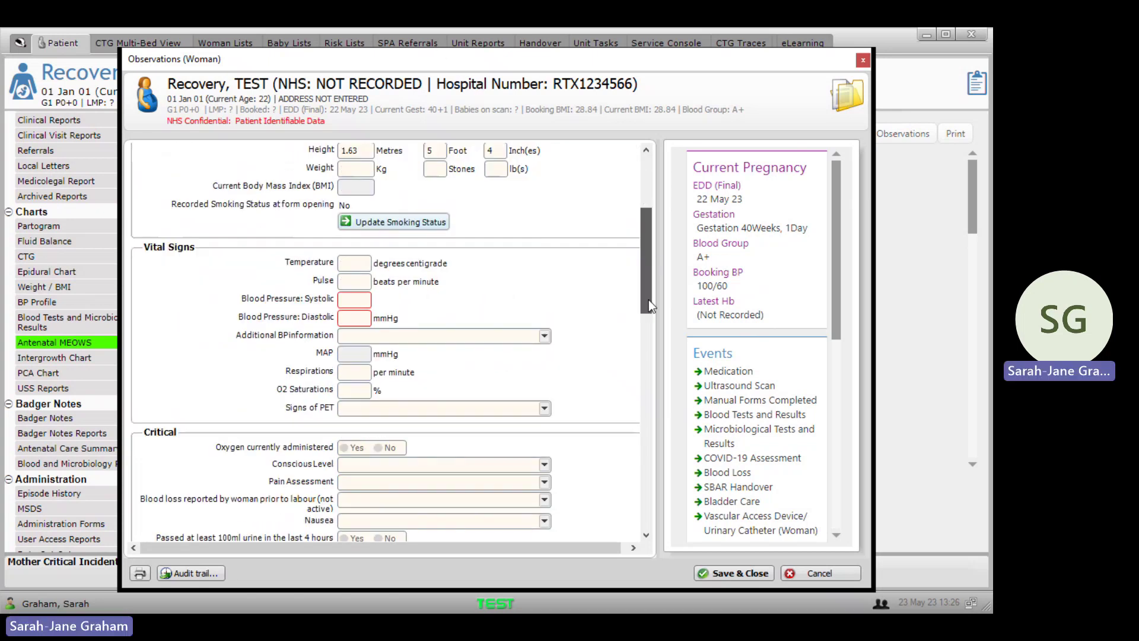
# Step: Enter vital signs: temperature 36.1, pulse 50, BP 120/60, respirations 12, saturations 98%
pyautogui.click(355, 266)
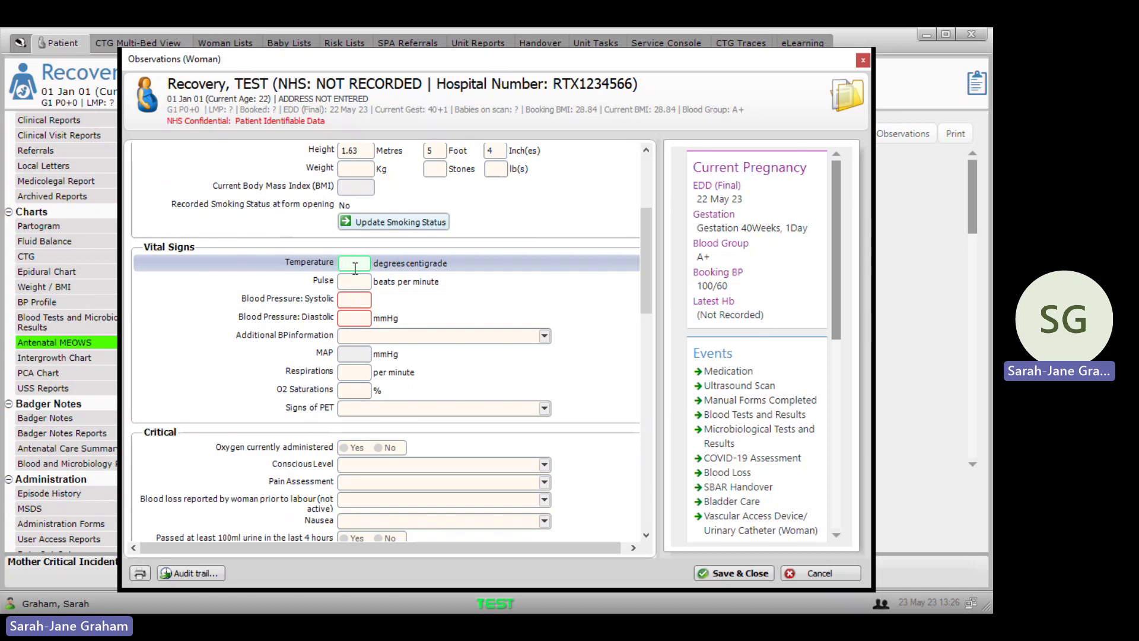
pyautogui.write('36.1')
pyautogui.click(362, 284)
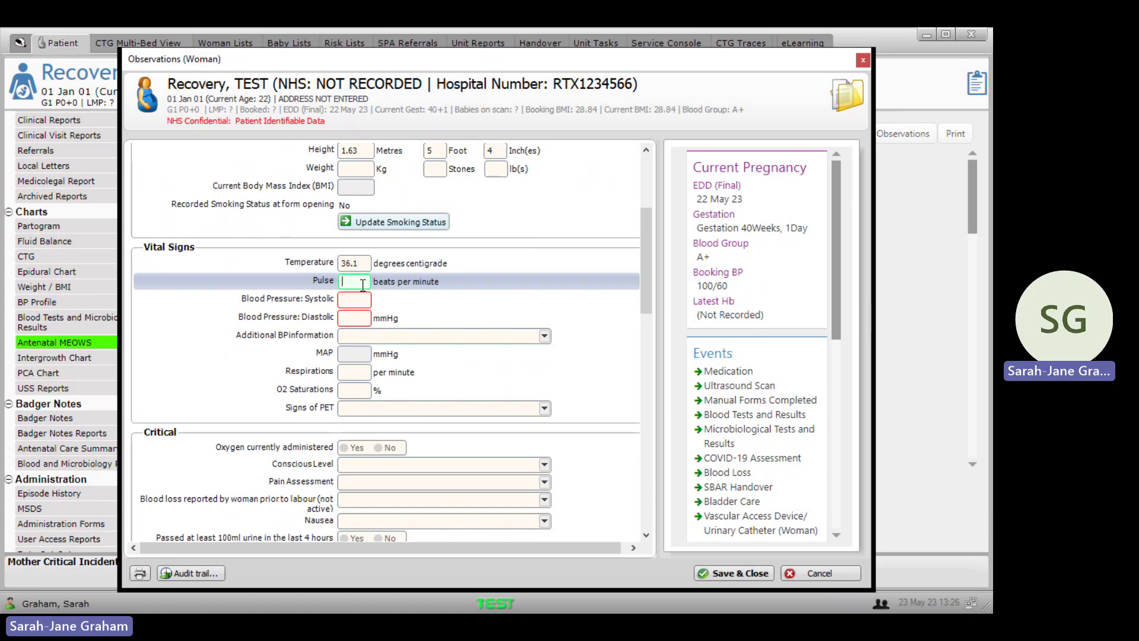
pyautogui.write('50')
pyautogui.click(366, 300)
pyautogui.write('120')
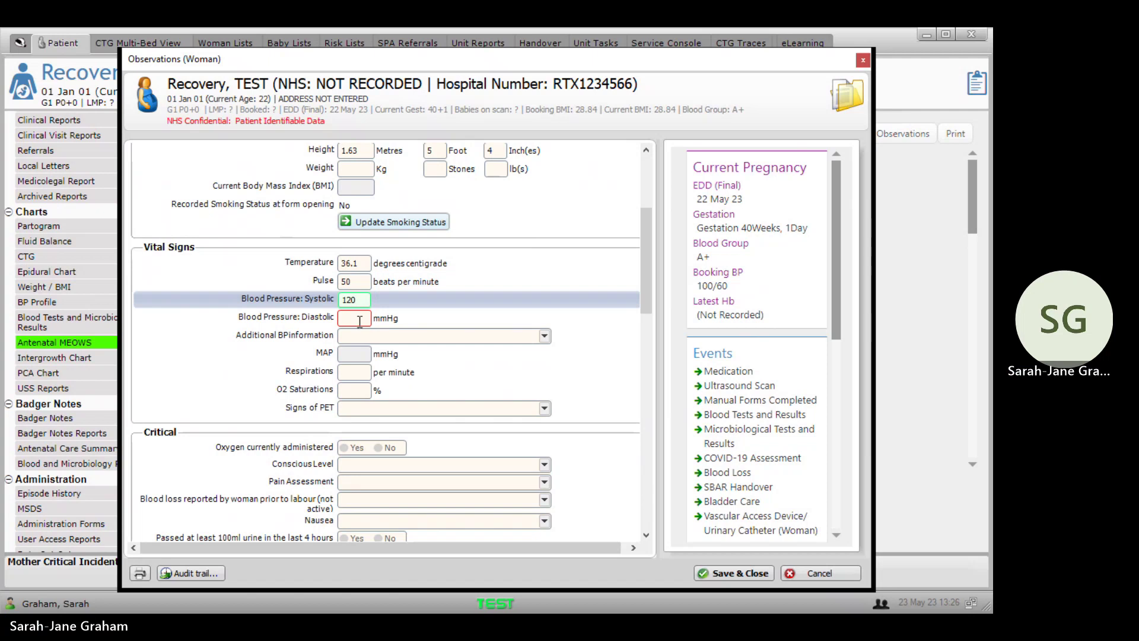
pyautogui.click(360, 320)
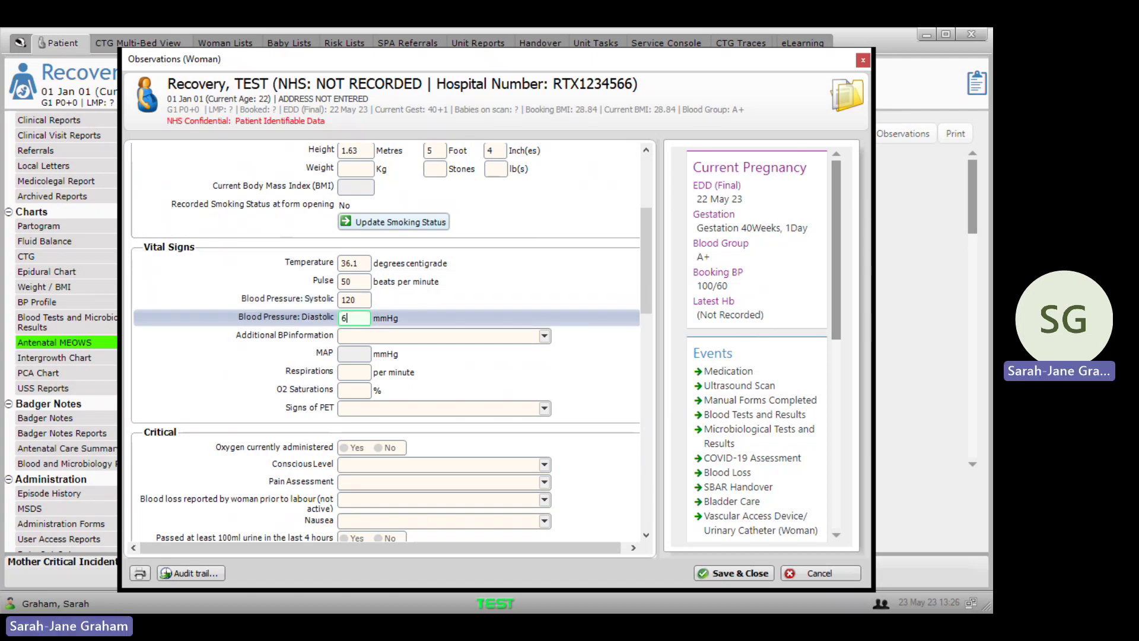
pyautogui.write('60')
pyautogui.click(353, 370)
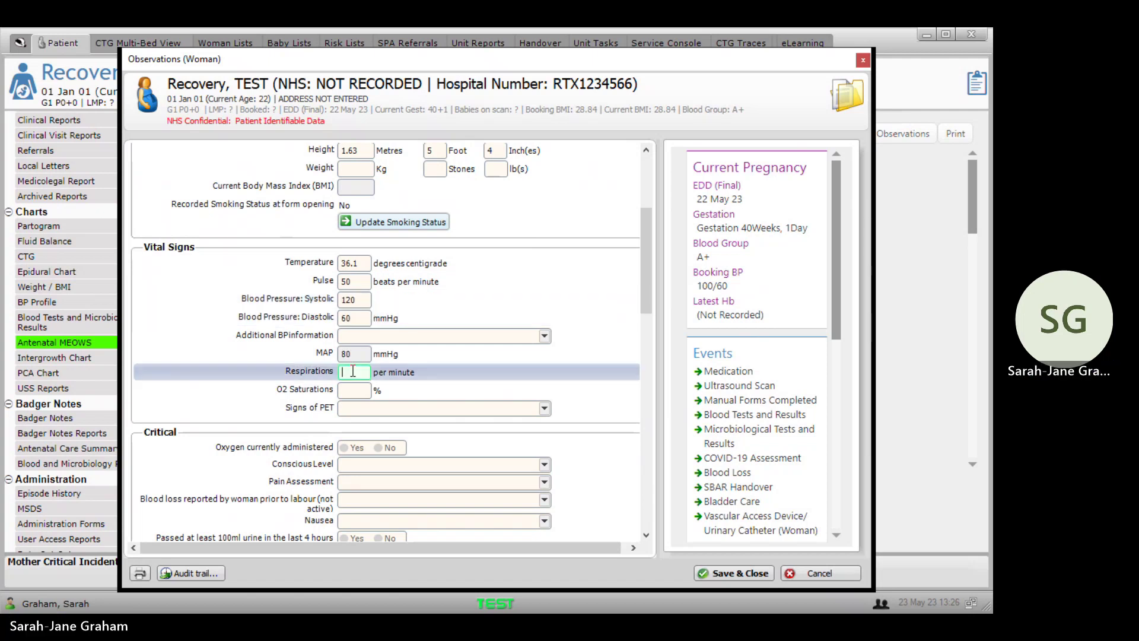
pyautogui.write('12')
pyautogui.click(357, 394)
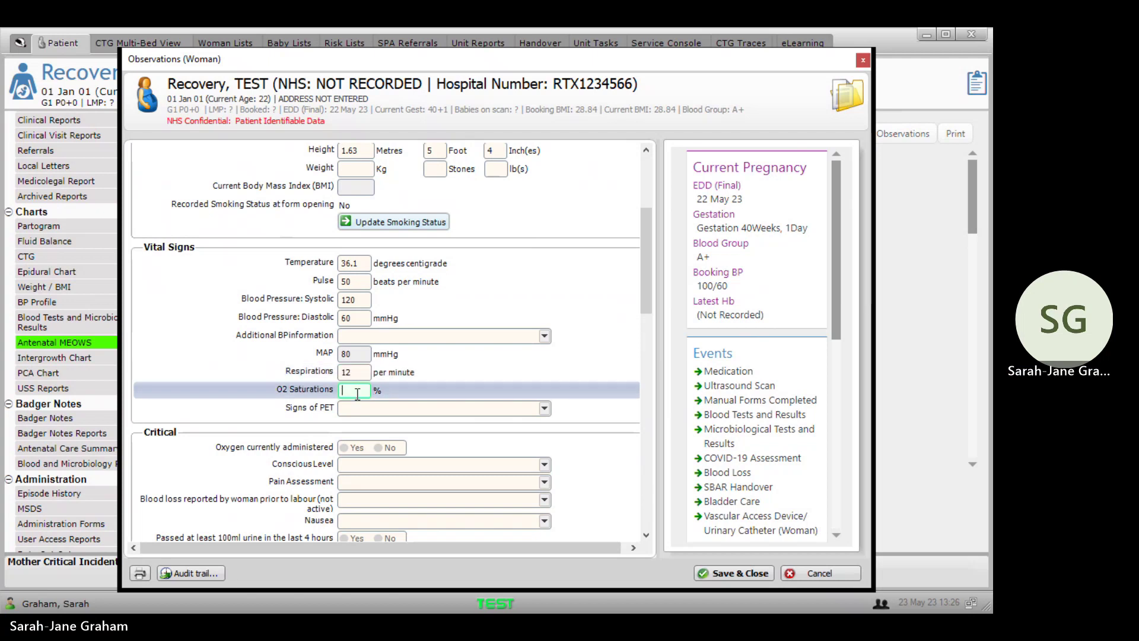
pyautogui.write('98')
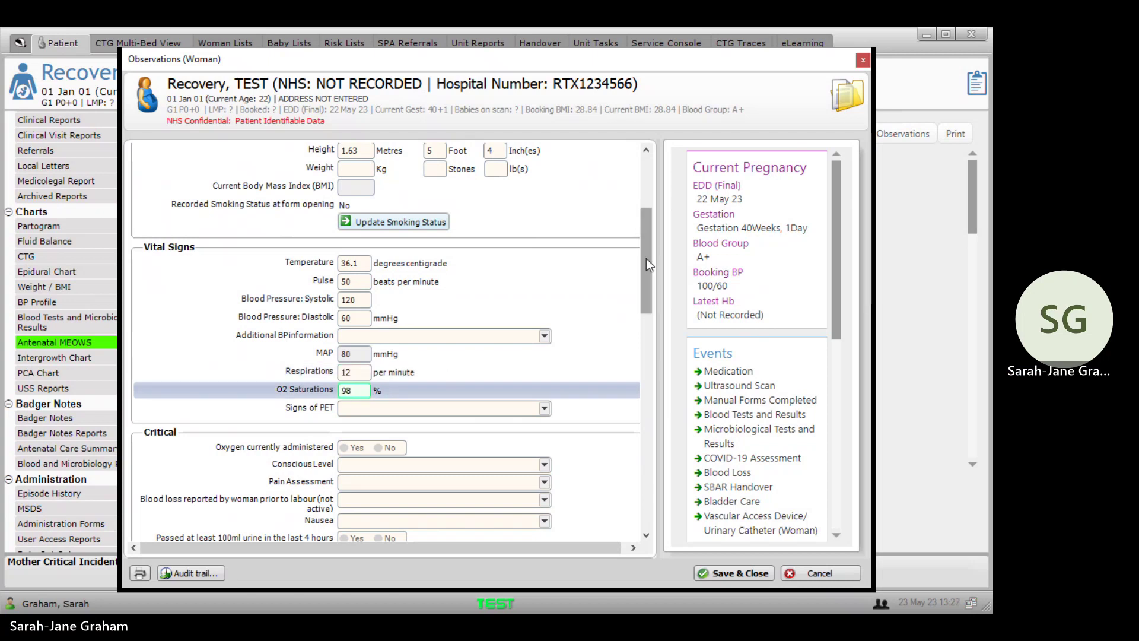
pyautogui.moveTo(646, 259); pyautogui.dragTo(652, 355)
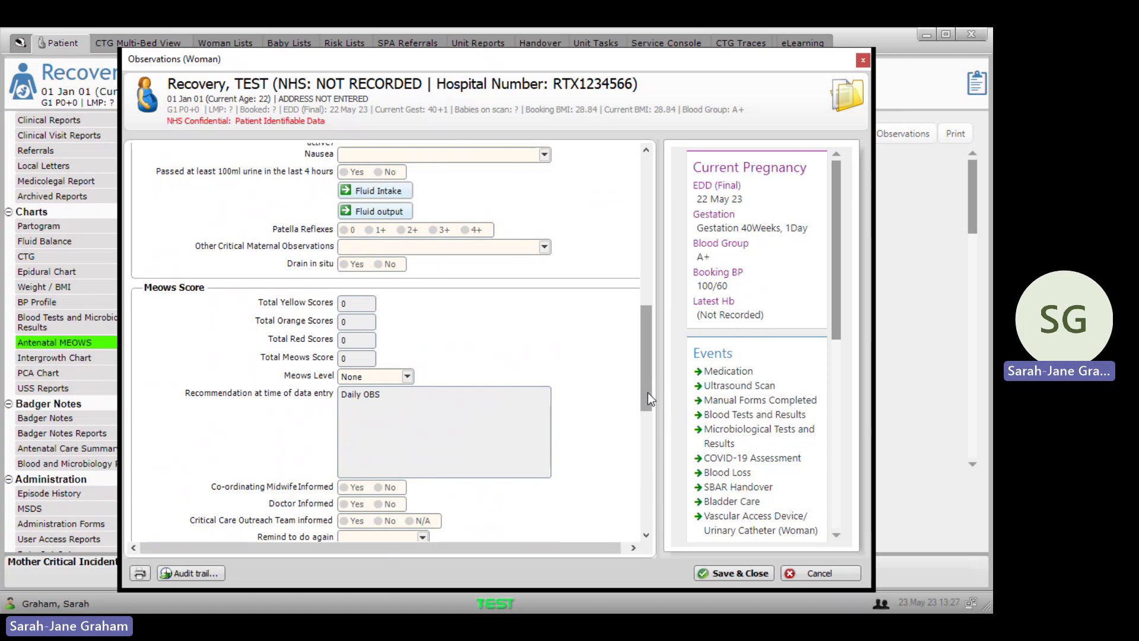
# Step: Set conscious level Alert, pain No pain, blood loss None and nausea Vomiting
pyautogui.moveTo(648, 392); pyautogui.dragTo(630, 333)
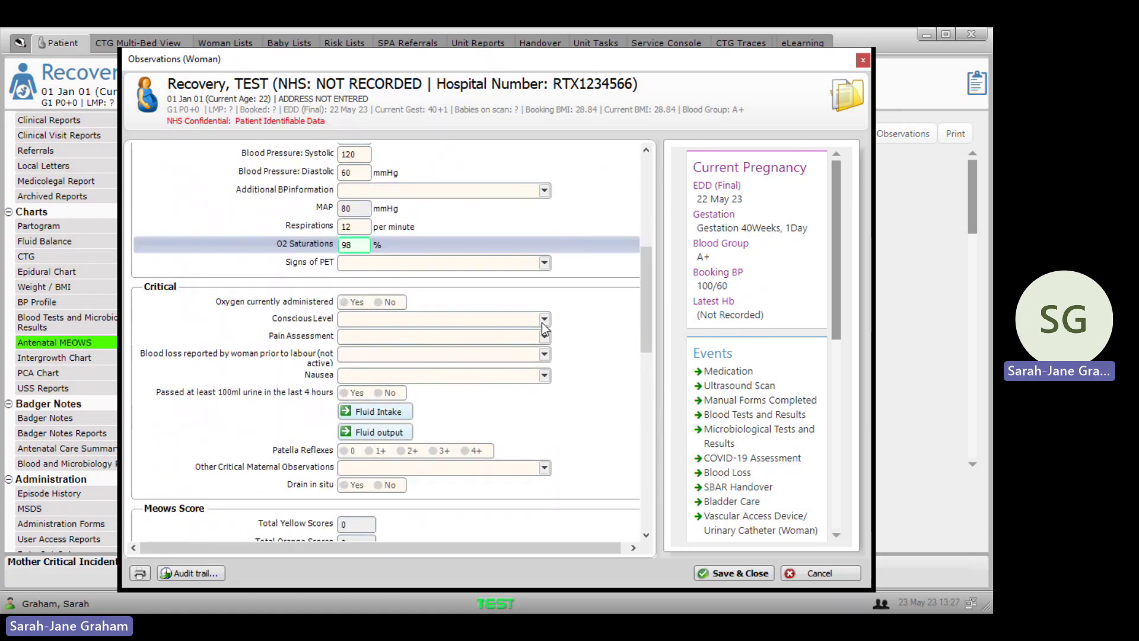
pyautogui.click(393, 323)
pyautogui.press('Down')
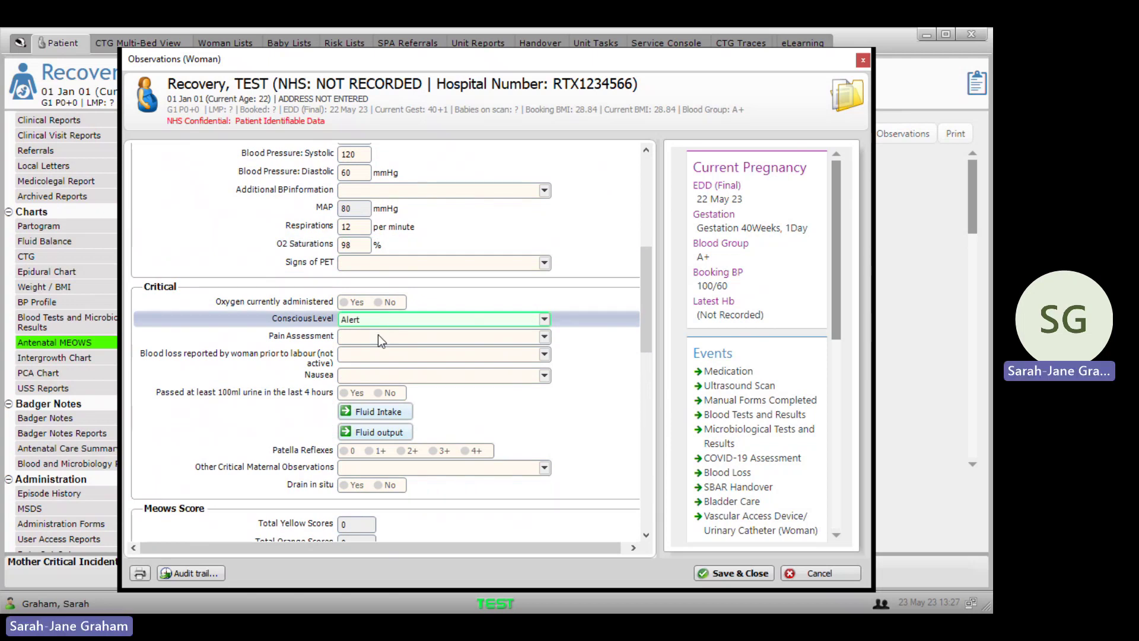
pyautogui.click(378, 335)
pyautogui.click(375, 355)
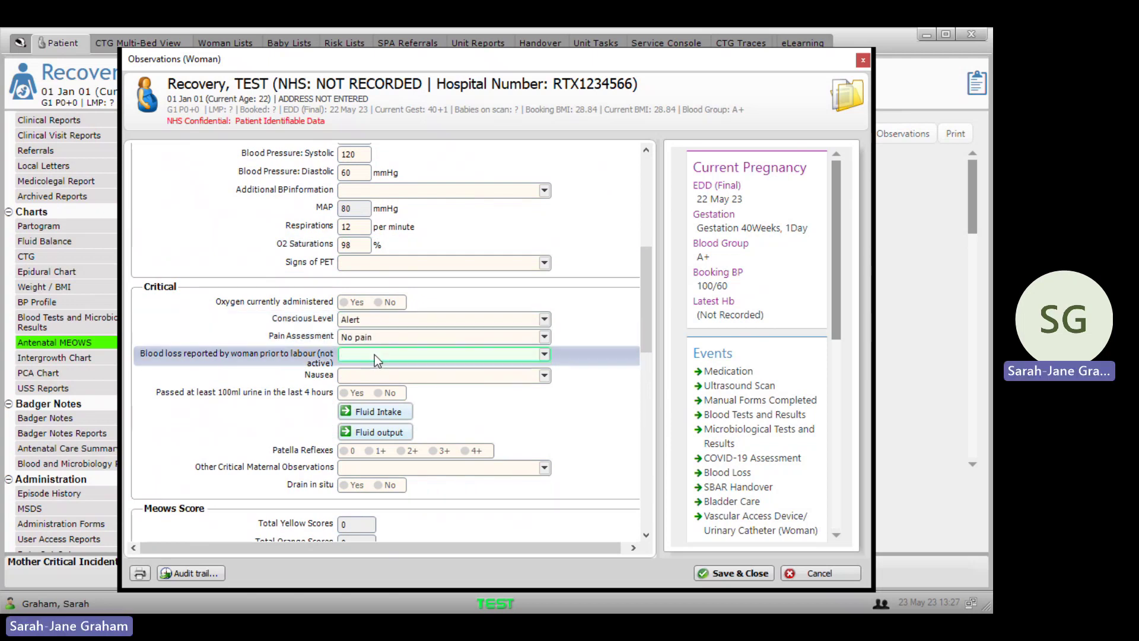
pyautogui.moveTo(649, 302); pyautogui.dragTo(649, 326)
pyautogui.click(407, 282)
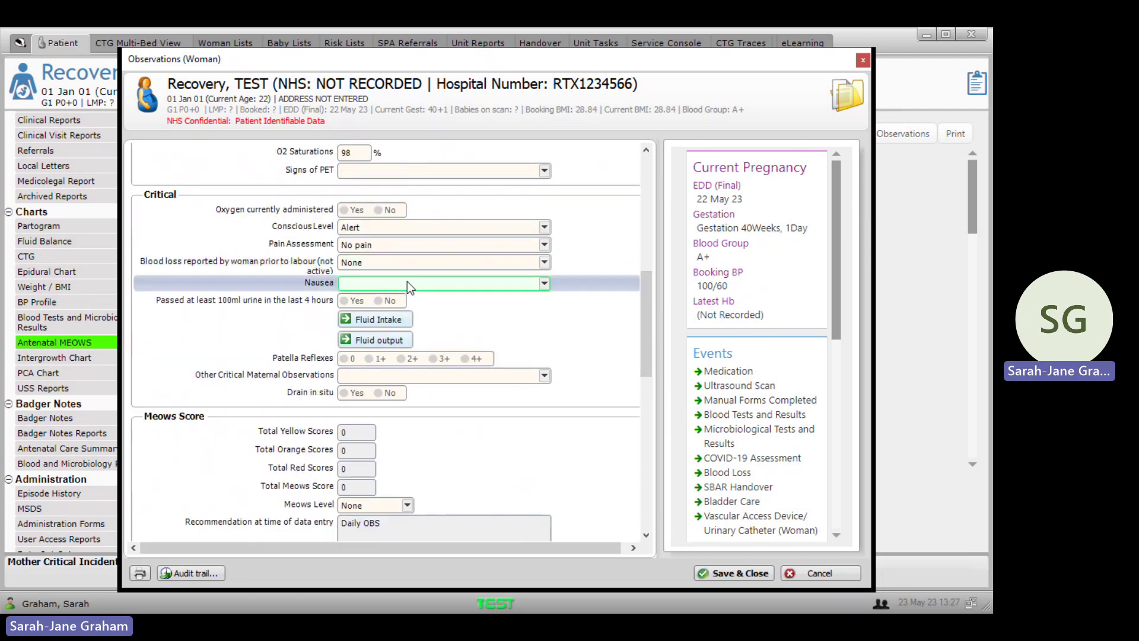
pyautogui.press('Down')
pyautogui.moveTo(646, 307); pyautogui.dragTo(645, 324)
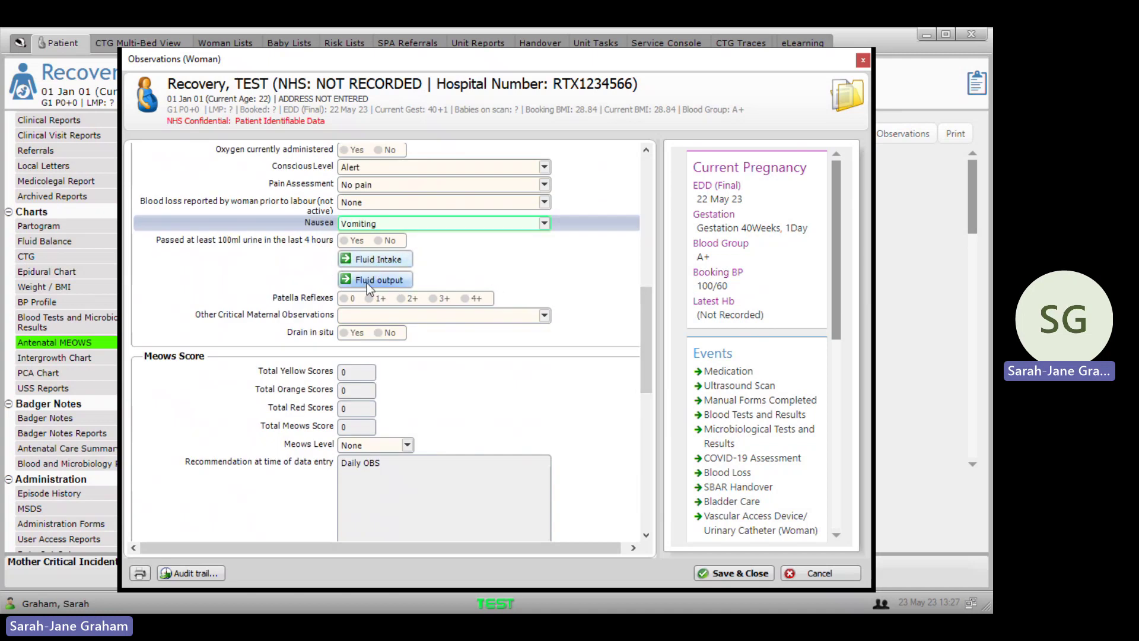
# Step: Leave fluid intake unchanged, set Sepsis Triggers to None, and save the observation set
pyautogui.click(374, 259)
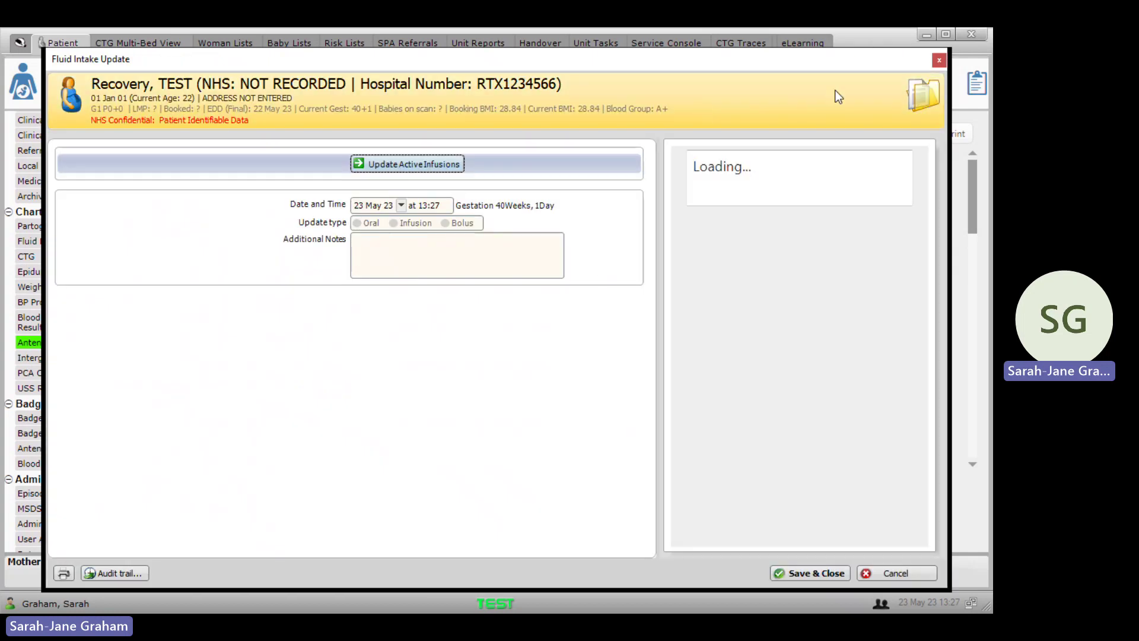
pyautogui.click(937, 62)
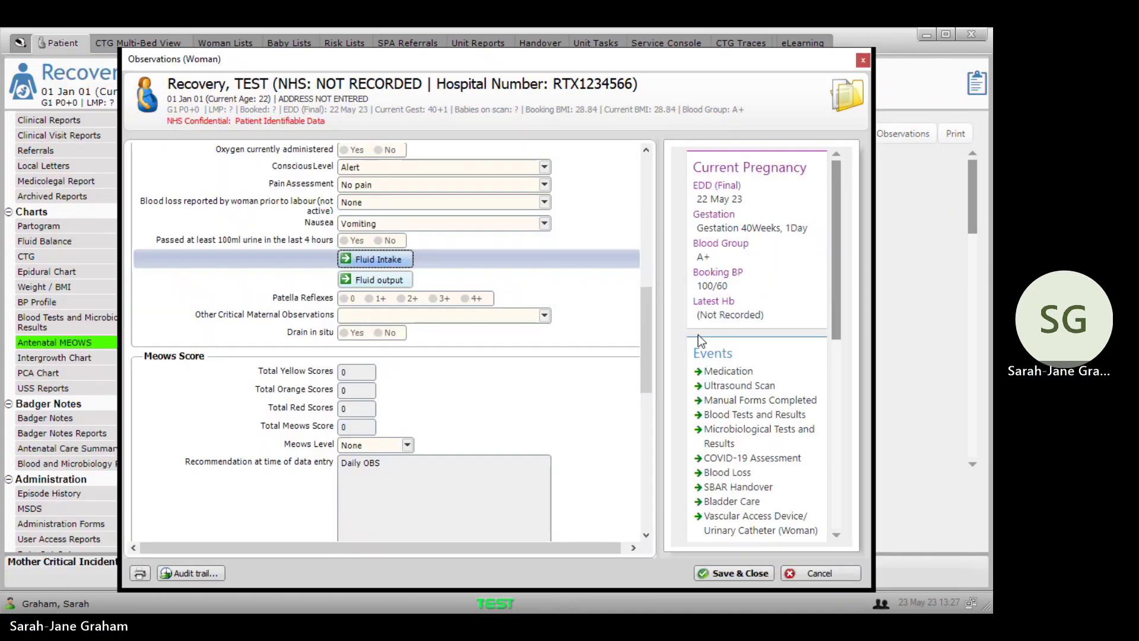
pyautogui.moveTo(644, 321); pyautogui.dragTo(640, 433)
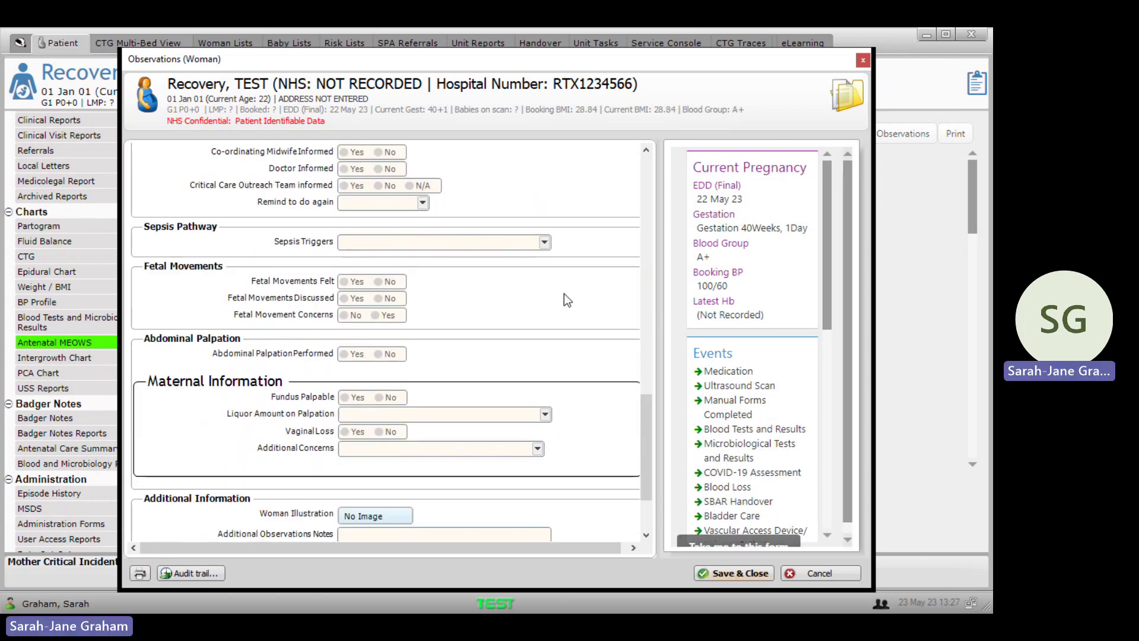
pyautogui.click(510, 244)
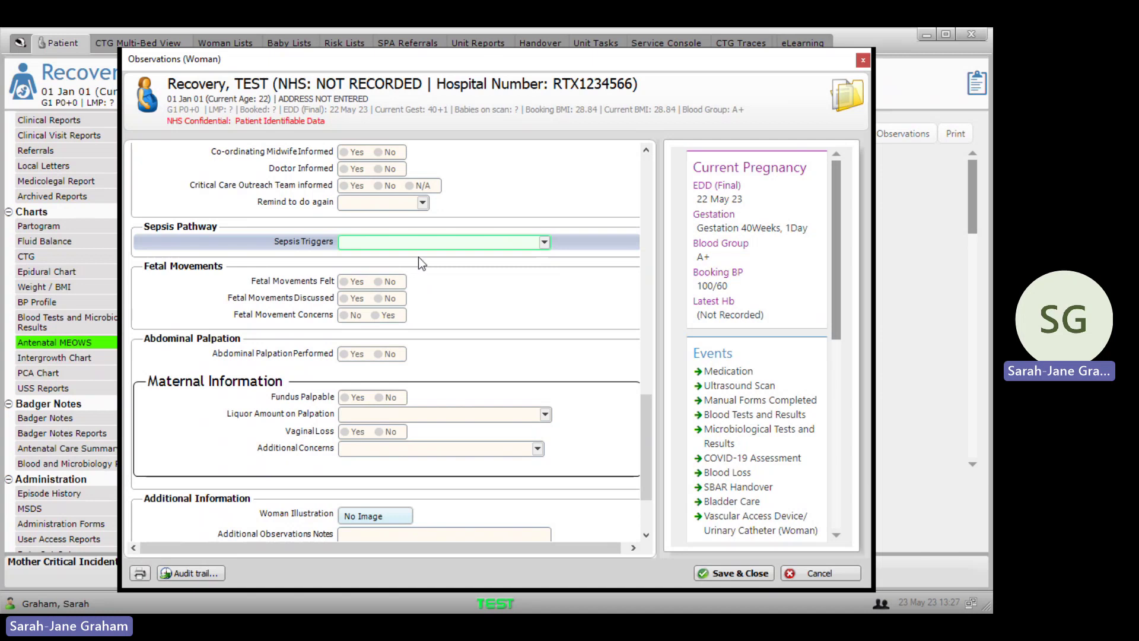
pyautogui.press('Down')
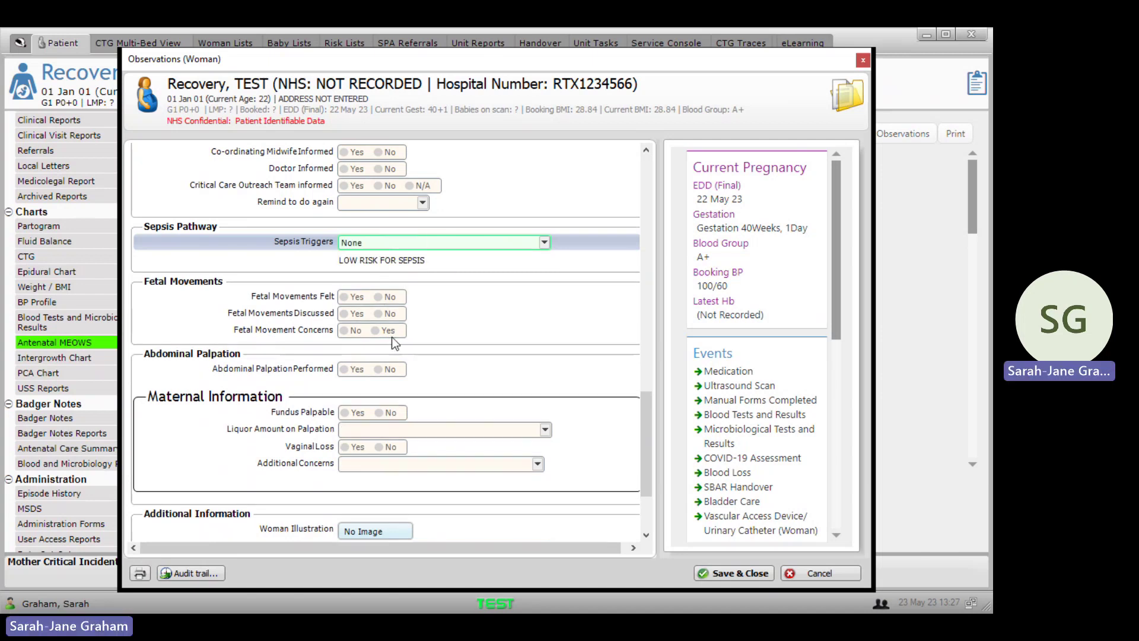
pyautogui.click(629, 315)
pyautogui.moveTo(642, 411); pyautogui.dragTo(646, 511)
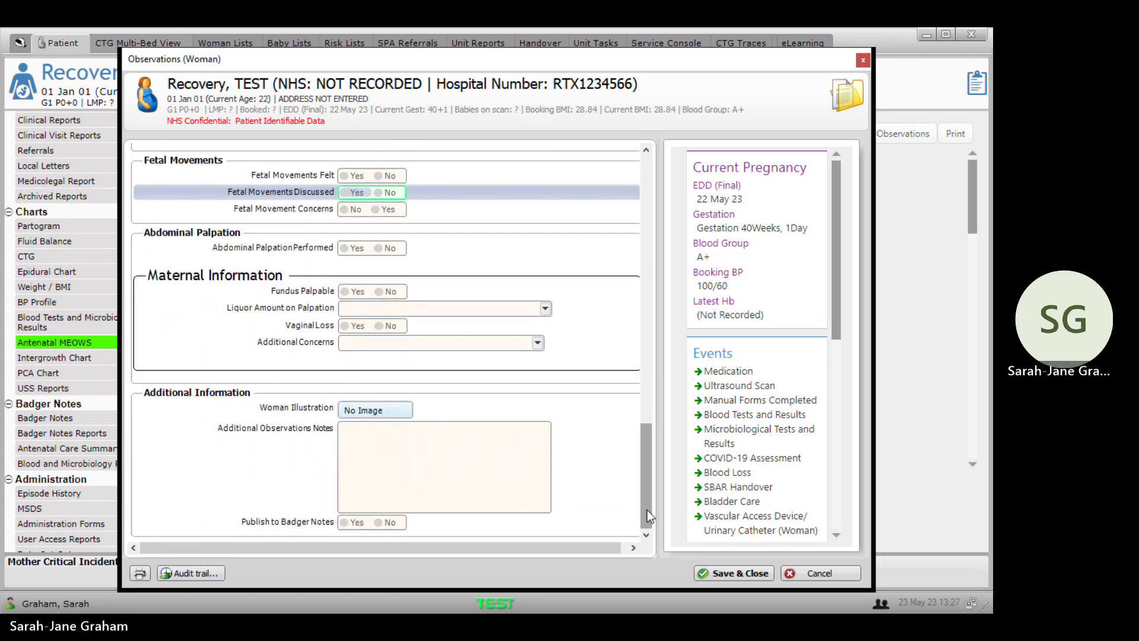
pyautogui.click(752, 573)
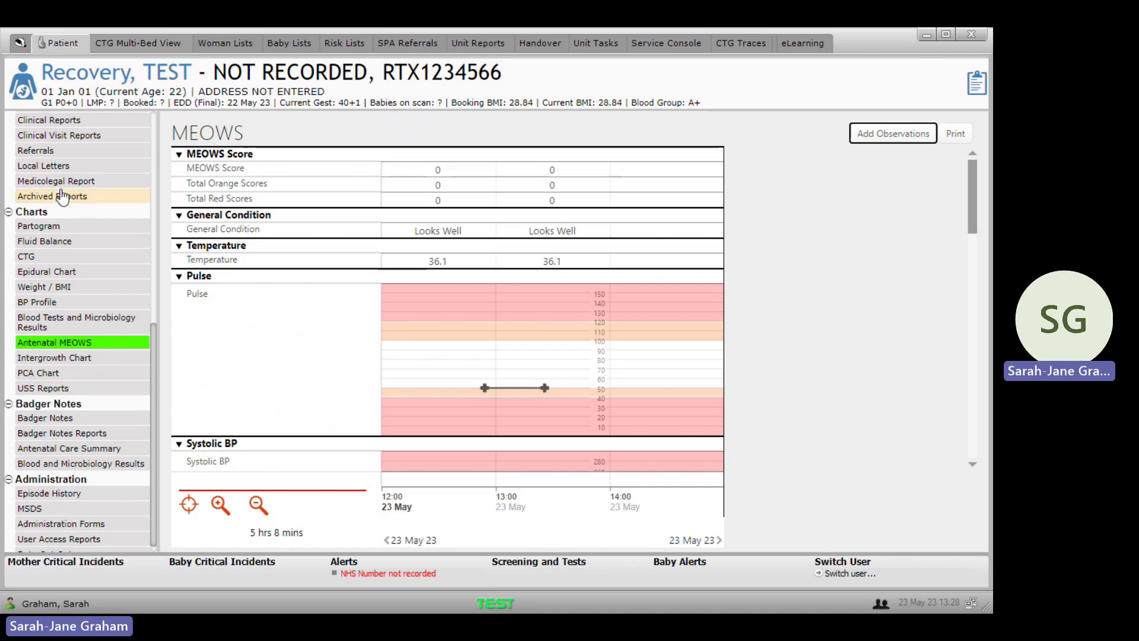
# Step: Scroll the Antenatal MEOWS chart to review both observation sets scoring 0
pyautogui.moveTo(151, 450)
pyautogui.mouseDown()
pyautogui.moveTo(152, 268)
pyautogui.moveTo(158, 443)
pyautogui.mouseUp()
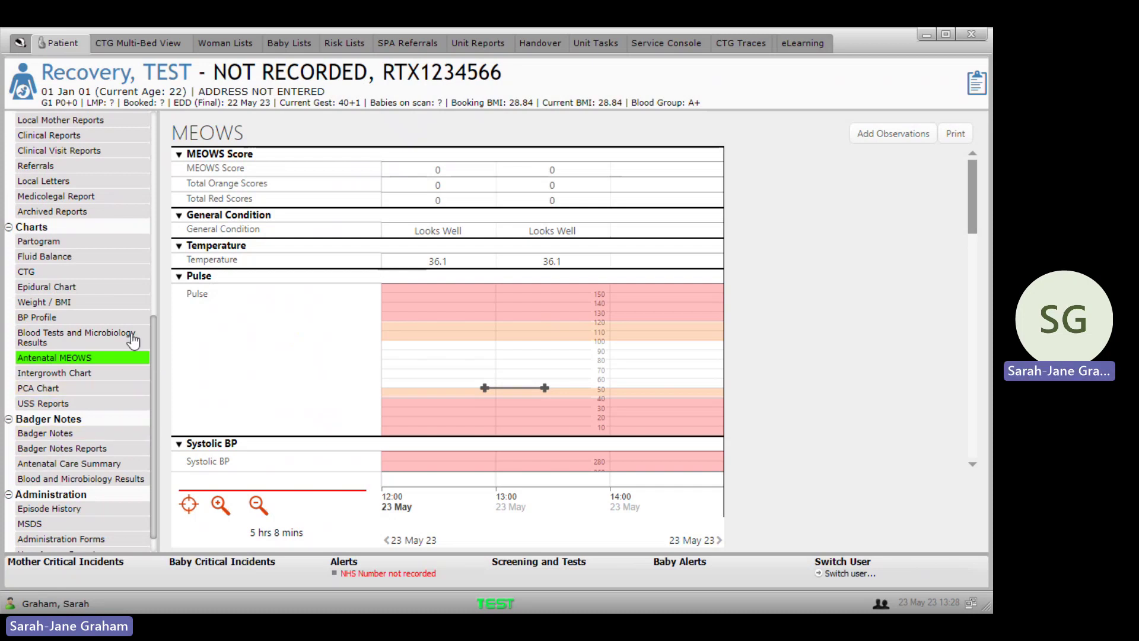
pyautogui.moveTo(154, 358); pyautogui.dragTo(150, 173)
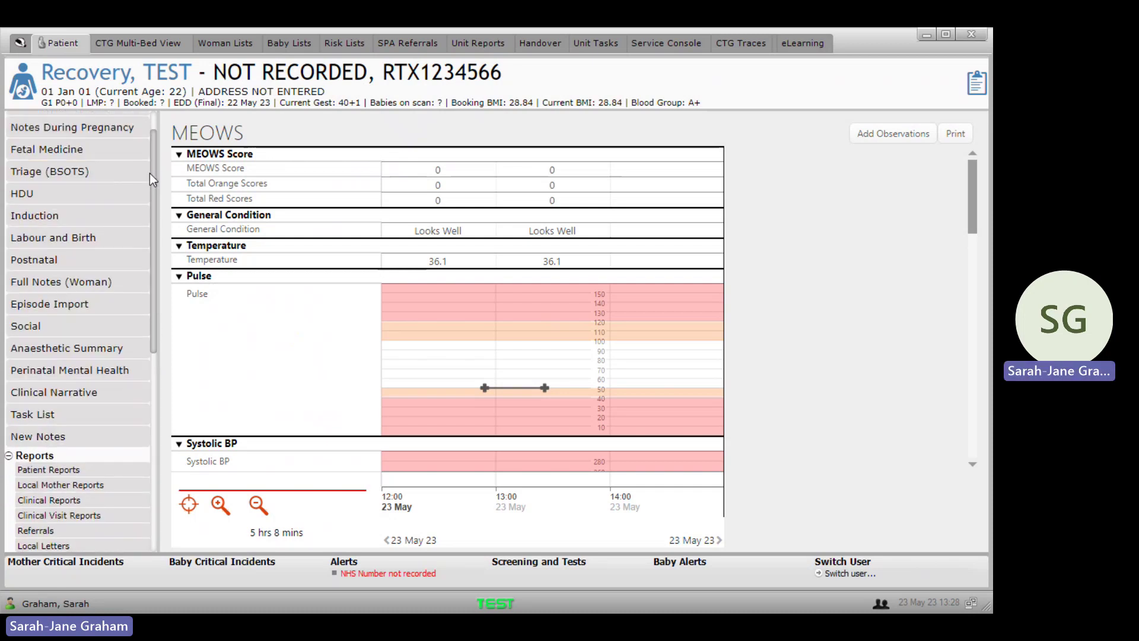